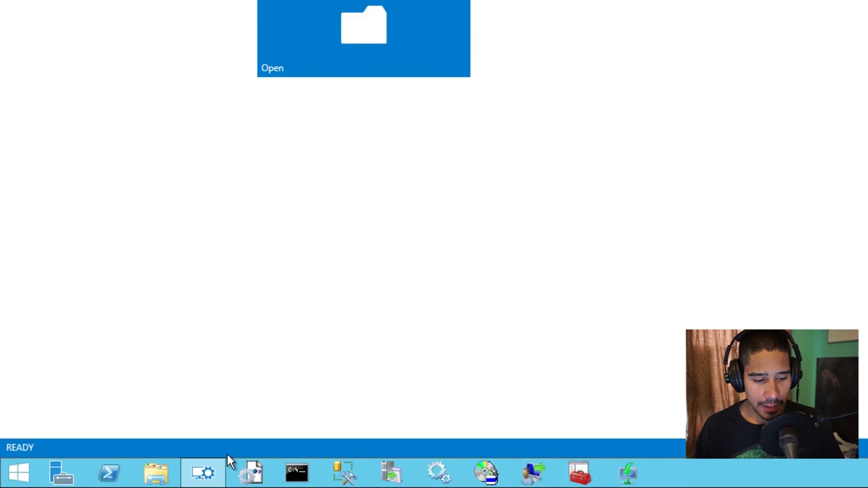
Step: Minimize Windows Imaging and Configuration Designer and view the contents of C:\ICD Images\BTNHD v1.0 in File Explorer
{"action": "mouse_move", "coordinate": [323, 469]}
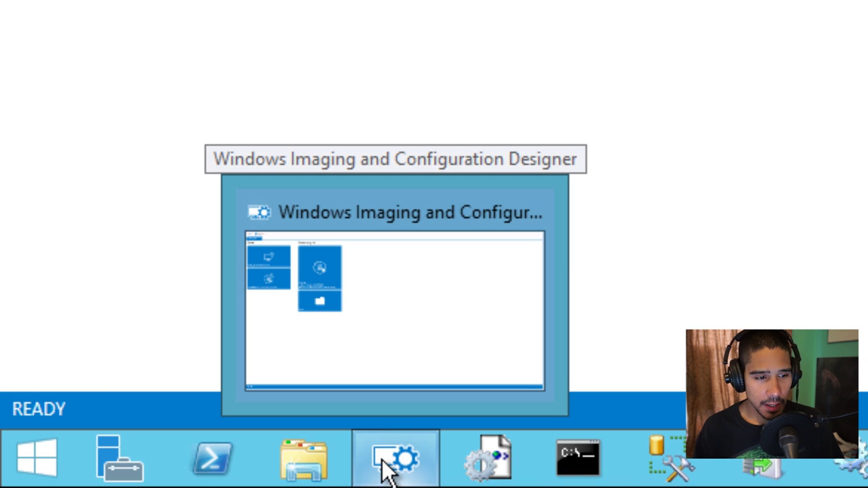
{"action": "left_click", "coordinate": [388, 468]}
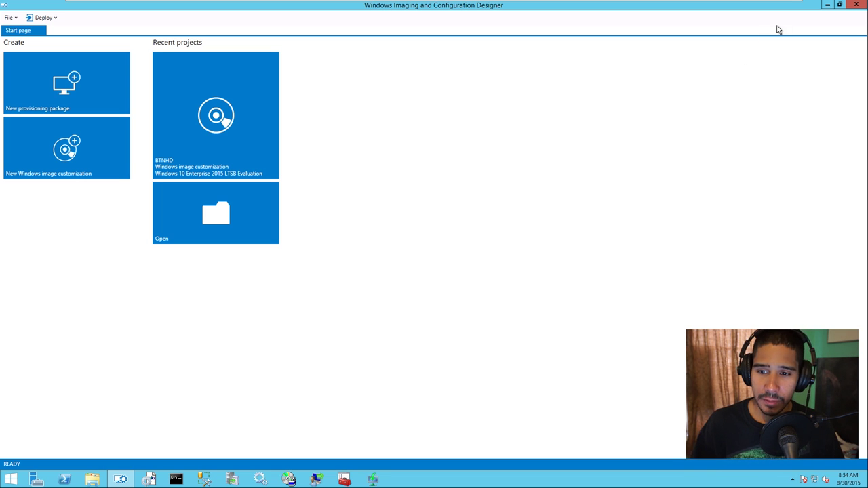
{"action": "left_click", "coordinate": [827, 4]}
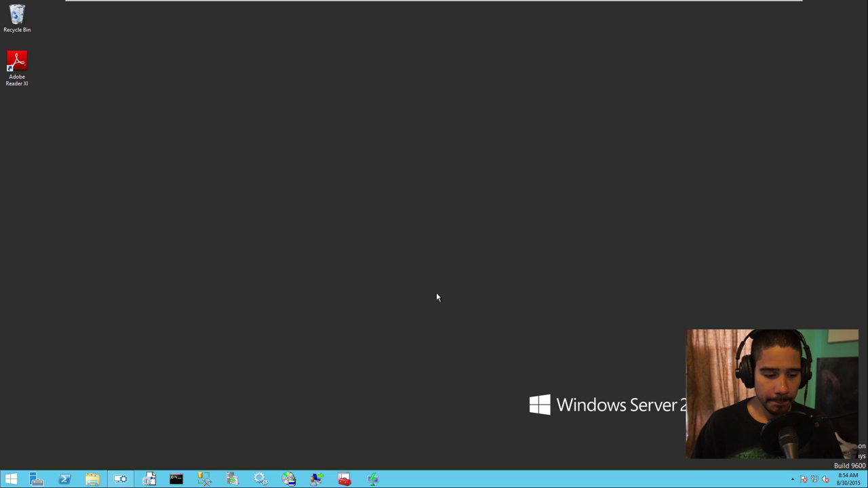
{"action": "left_click", "coordinate": [93, 479]}
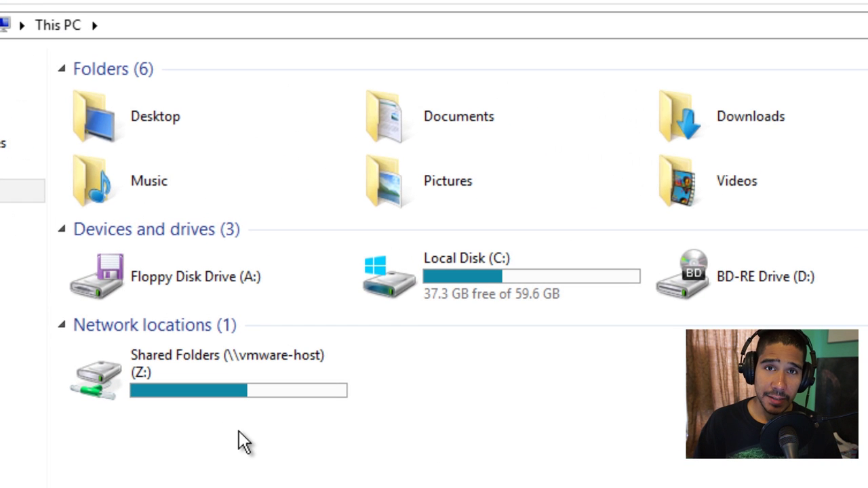
{"action": "double_click", "coordinate": [434, 295]}
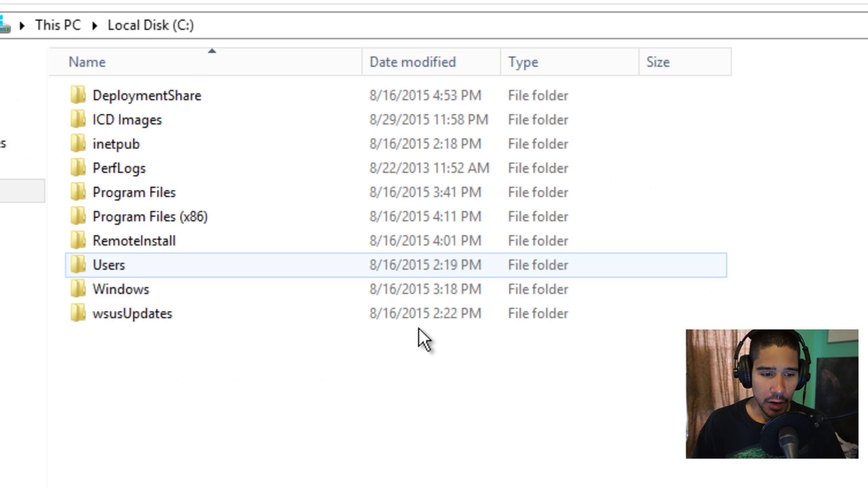
{"action": "double_click", "coordinate": [129, 122]}
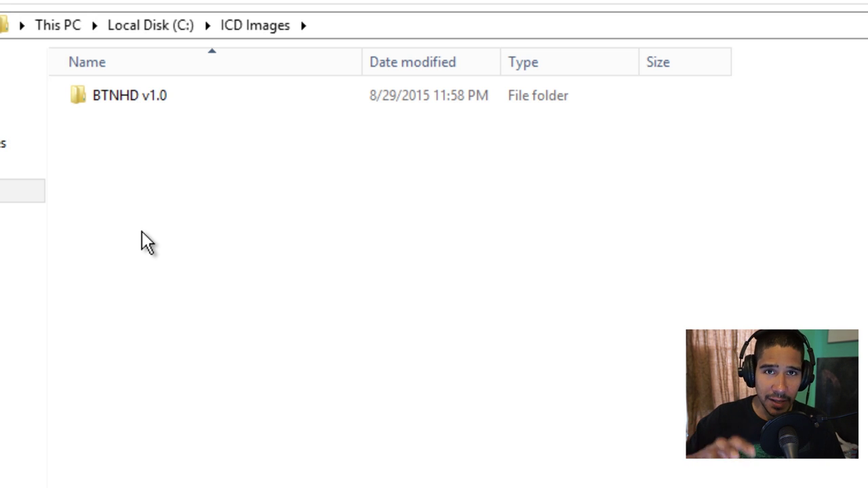
{"action": "double_click", "coordinate": [142, 103]}
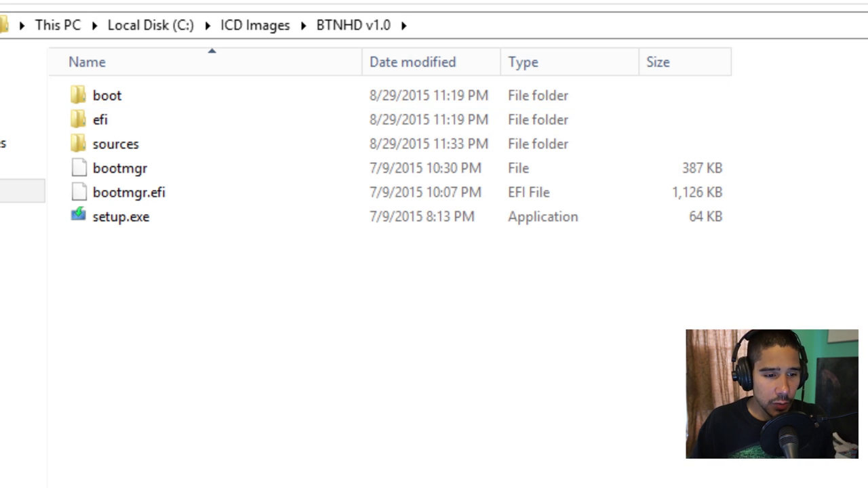
Step: Create a folder named BTNHD v2.0 in C:\ICD Images, beside BTNHD v1.0, and check its contents
{"action": "key", "text": "BackSpace"}
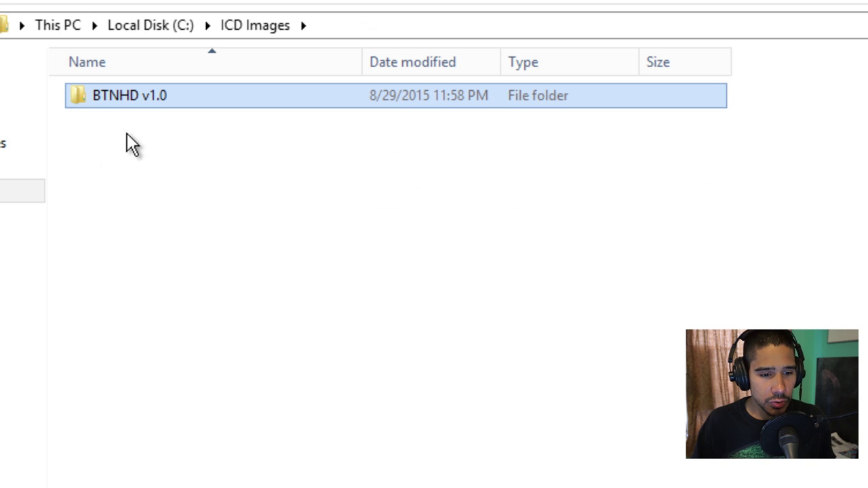
{"action": "left_click", "coordinate": [115, 95]}
{"action": "key", "text": "ctrl+c"}
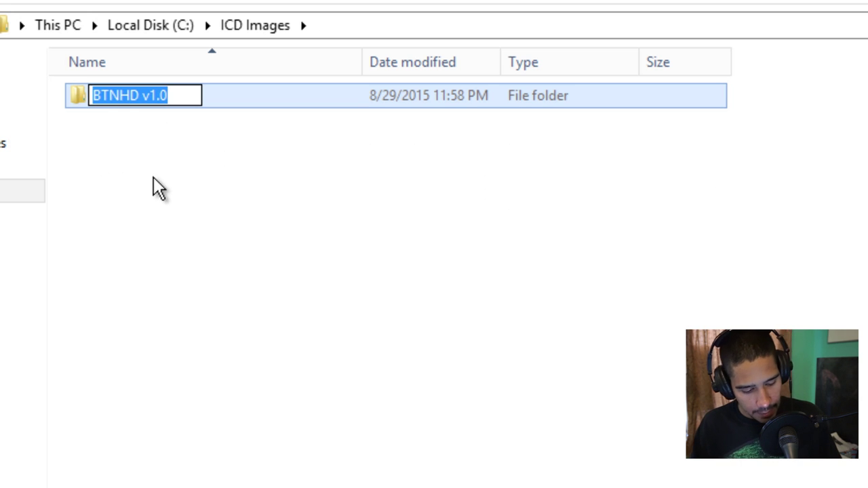
{"action": "left_click", "coordinate": [155, 215]}
{"action": "right_click", "coordinate": [155, 214]}
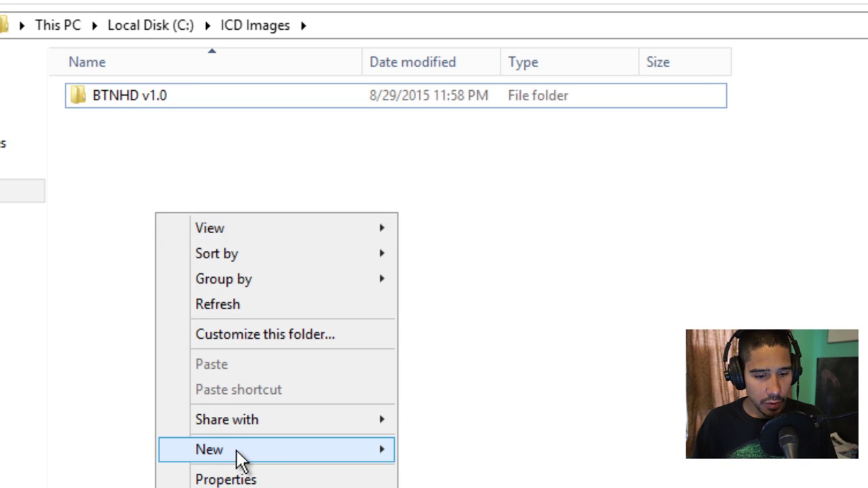
{"action": "mouse_move", "coordinate": [240, 460]}
{"action": "left_click", "coordinate": [533, 464]}
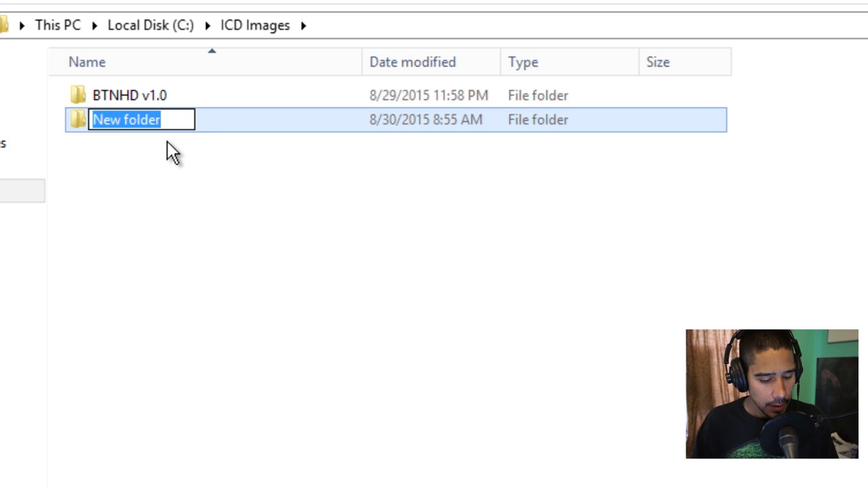
{"action": "key", "text": "ctrl+v"}
{"action": "left_click", "coordinate": [157, 120]}
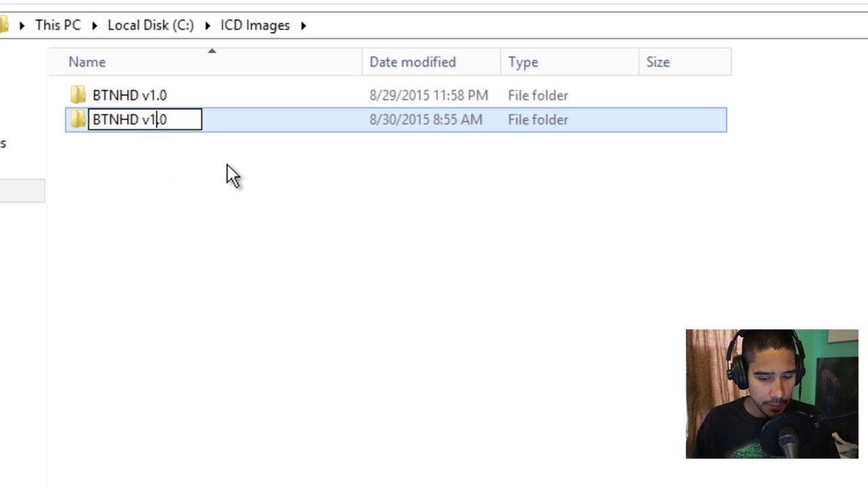
{"action": "key", "text": "BackSpace"}
{"action": "type", "text": "2"}
{"action": "left_click", "coordinate": [210, 234]}
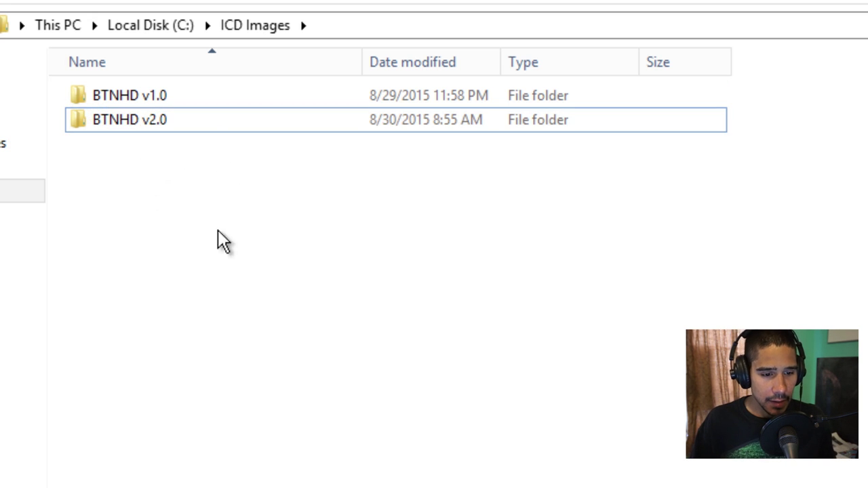
{"action": "double_click", "coordinate": [155, 120]}
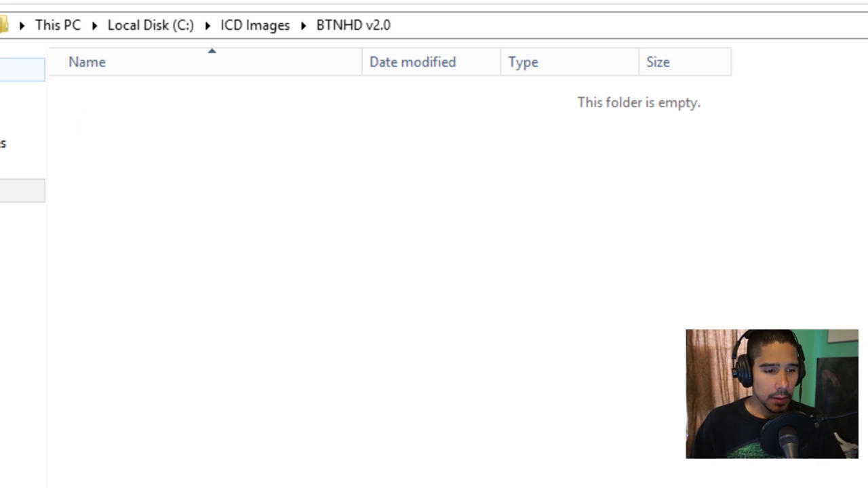
{"action": "key", "text": "BackSpace"}
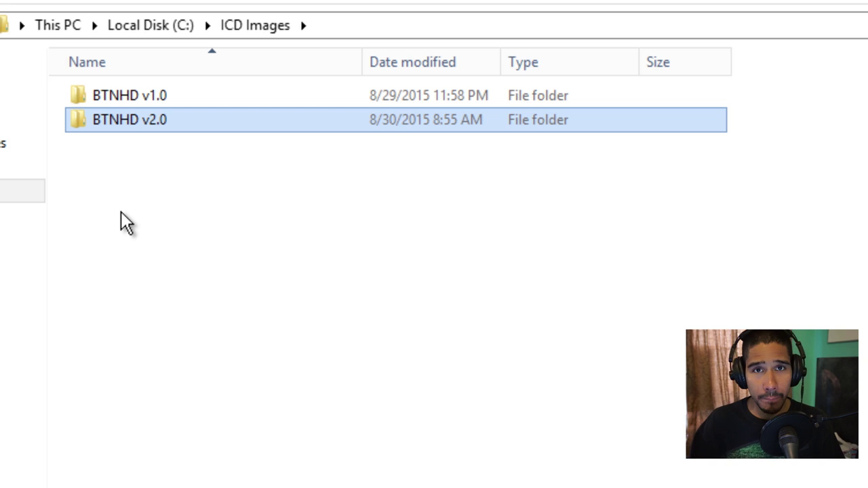
Step: Examine the Windows 10 Ent disc image and extracted setup files in the _BTNHD folder on the shared Z: drive
{"action": "key", "text": "BackSpace"}
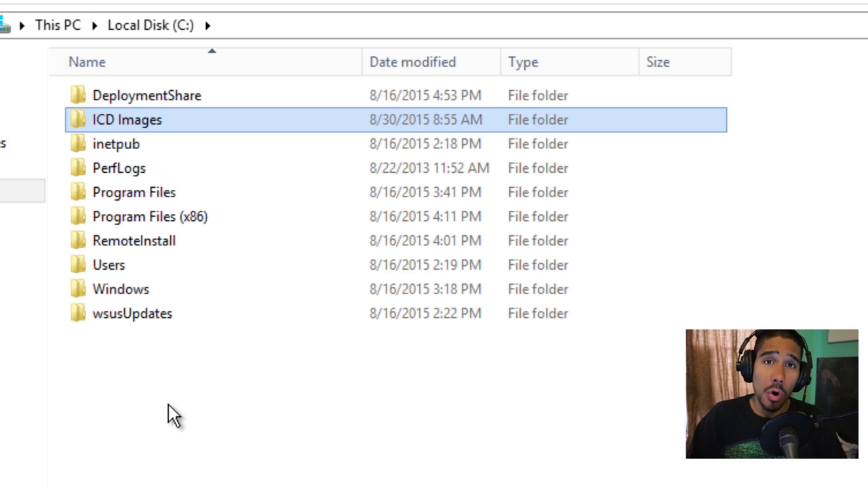
{"action": "key", "text": "BackSpace"}
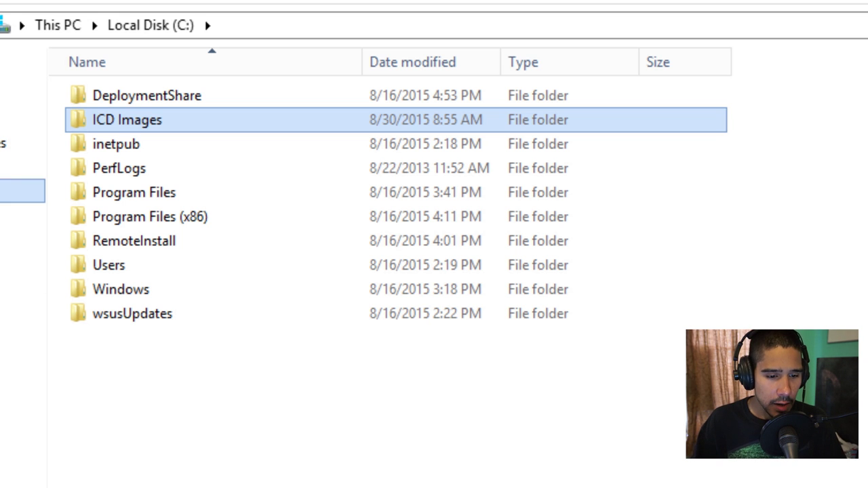
{"action": "double_click", "coordinate": [204, 379]}
{"action": "double_click", "coordinate": [106, 96]}
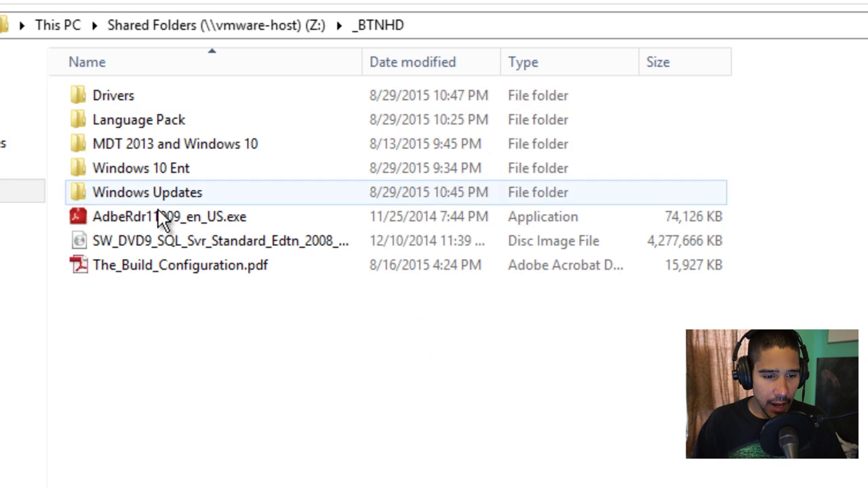
{"action": "double_click", "coordinate": [156, 168]}
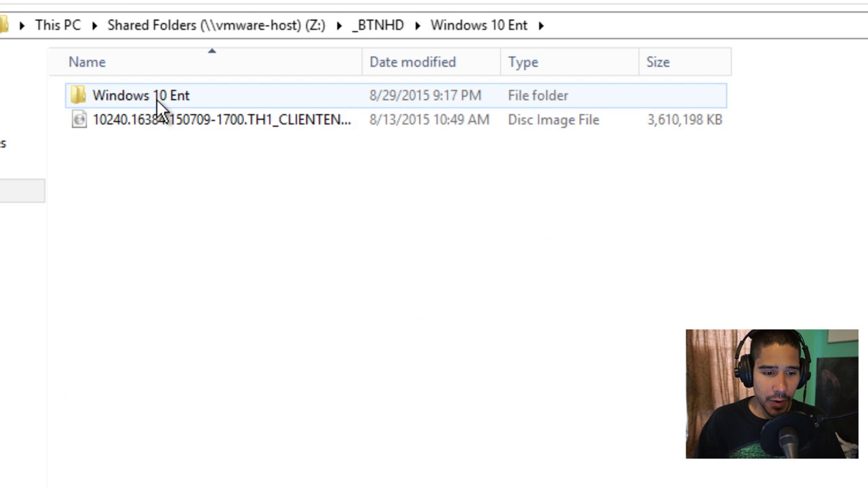
{"action": "left_click", "coordinate": [169, 123]}
{"action": "left_click_drag", "start_coordinate": [362, 62], "coordinate": [494, 62]}
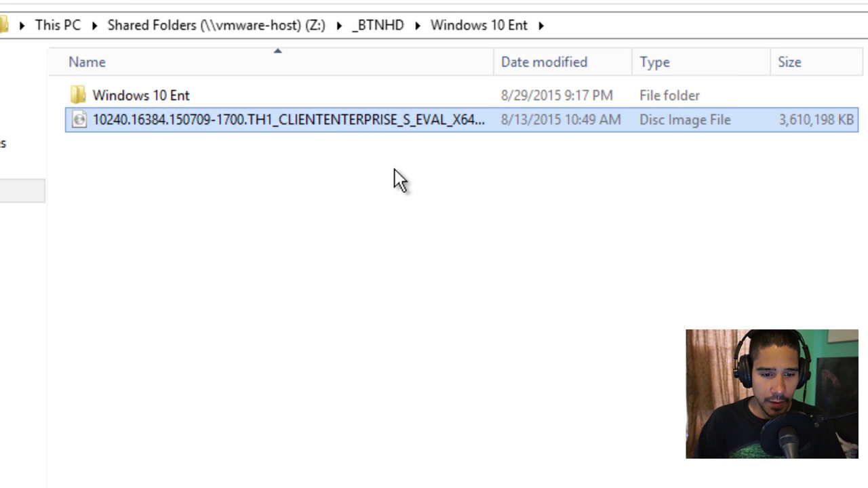
{"action": "double_click", "coordinate": [175, 95]}
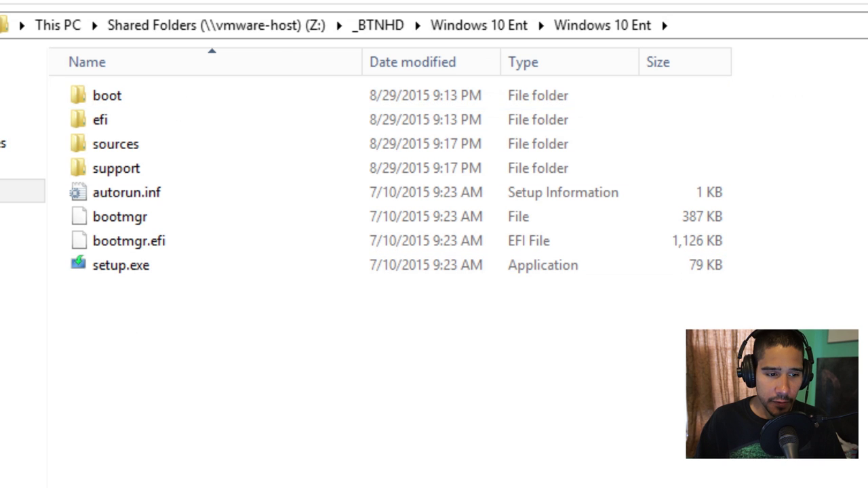
{"action": "key", "text": "alt+Left"}
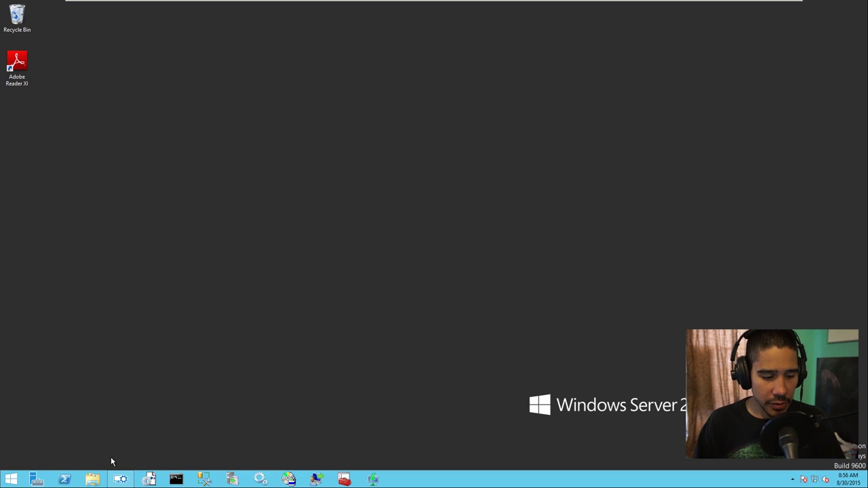
Step: Switch to Windows Imaging and Configuration Designer and start a new Windows image customization project named BTNHD v2.0
{"action": "left_click", "coordinate": [119, 480]}
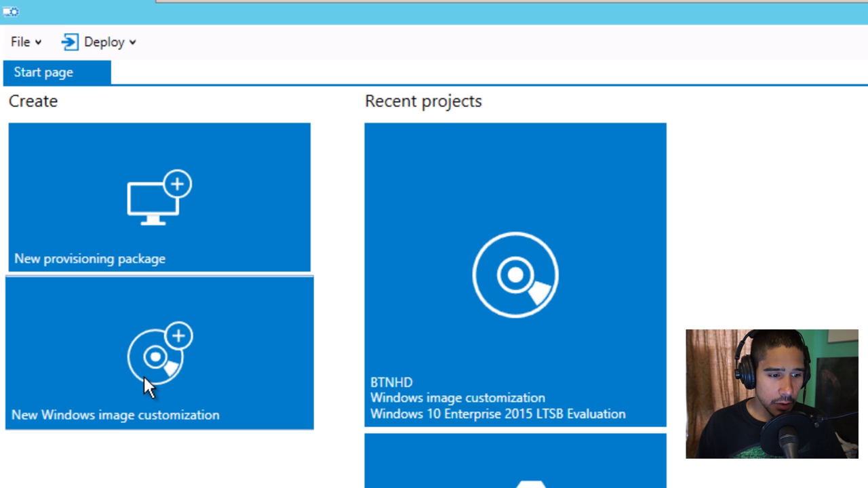
{"action": "left_click", "coordinate": [144, 376]}
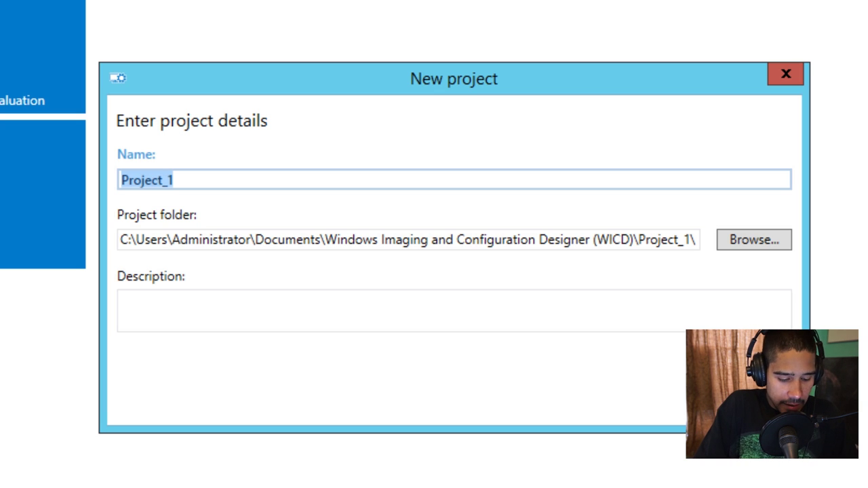
{"action": "type", "text": "BTNHD v1.0"}
{"action": "key", "text": "Left"}
{"action": "key", "text": "Left"}
{"action": "key", "text": "Left"}
{"action": "key", "text": "Right"}
{"action": "key", "text": "BackSpace"}
{"action": "type", "text": "2"}
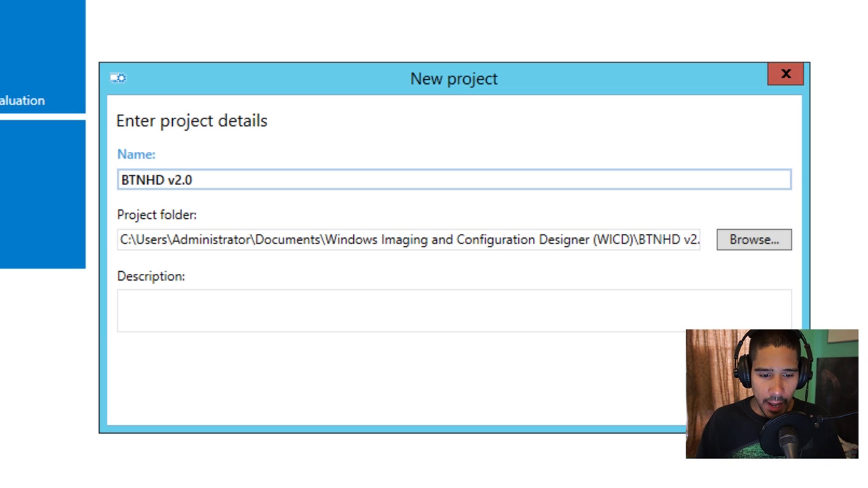
Step: Keep the default project folder, set the project description to BTNHD v2.0 and accept the project details
{"action": "key", "text": "Tab"}
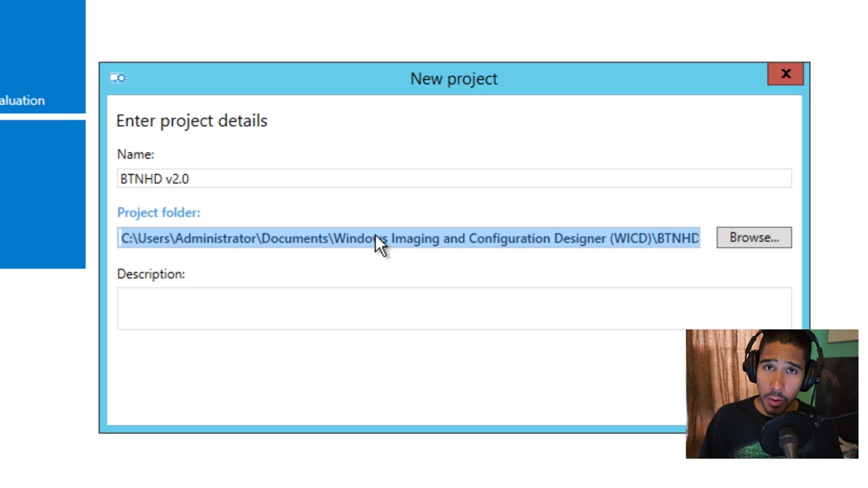
{"action": "left_click", "coordinate": [269, 303]}
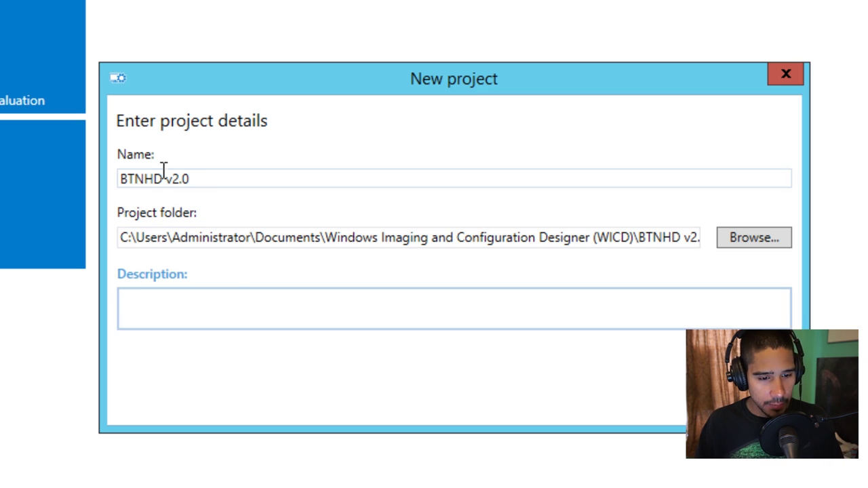
{"action": "left_click_drag", "start_coordinate": [214, 178], "coordinate": [50, 178]}
{"action": "key", "text": "ctrl+c"}
{"action": "left_click", "coordinate": [227, 316]}
{"action": "key", "text": "ctrl+v"}
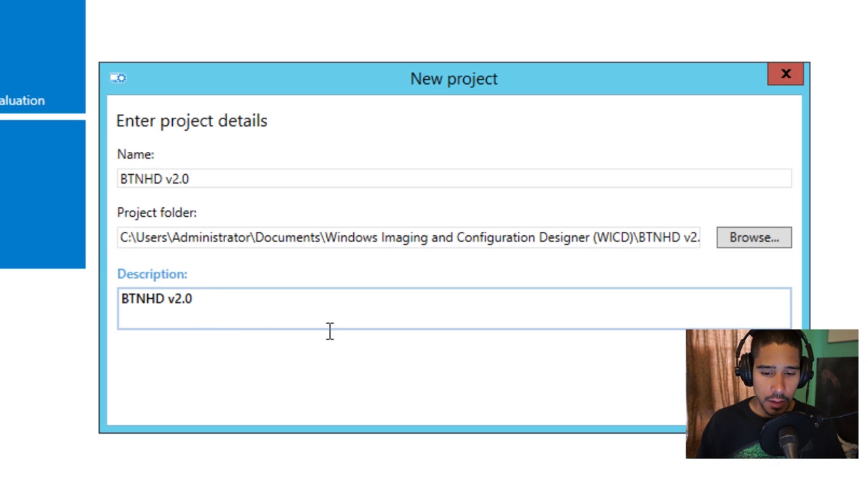
{"action": "left_click", "coordinate": [712, 410]}
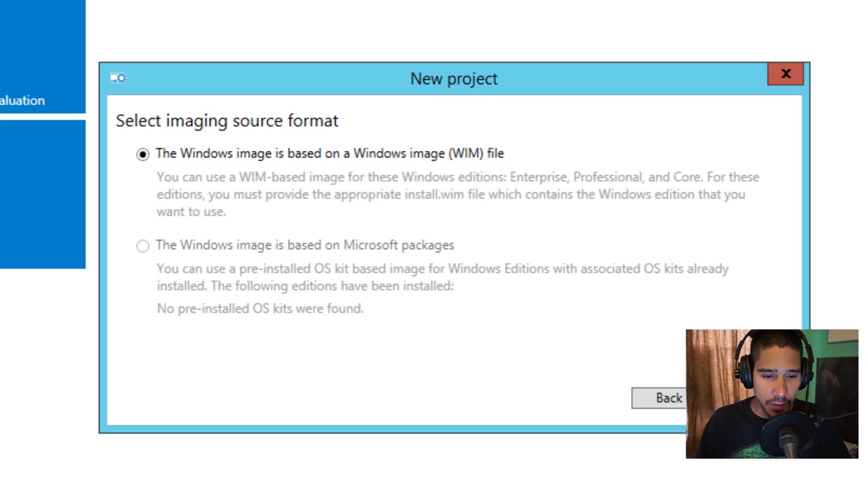
Step: Base the project on a WIM file and load install.wim from Z:\_BTNHD\Windows 10 Ent\Windows 10 Ent\sources as the source image
{"action": "key", "text": "Return"}
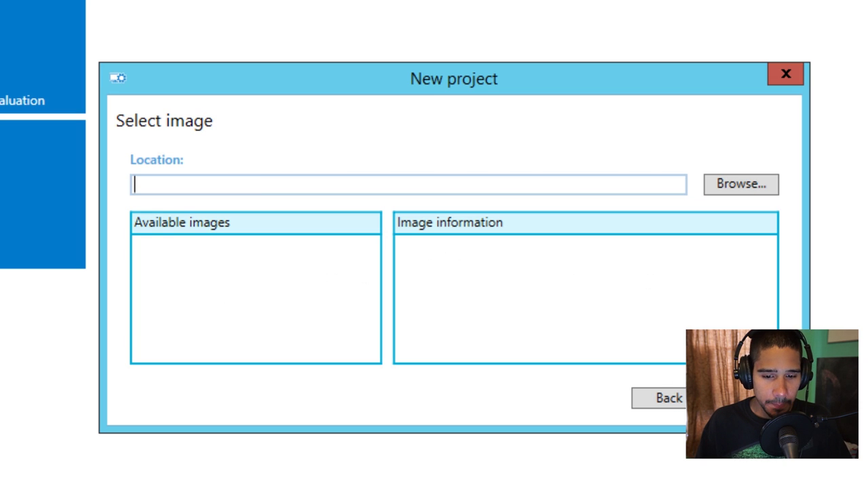
{"action": "left_click", "coordinate": [745, 183]}
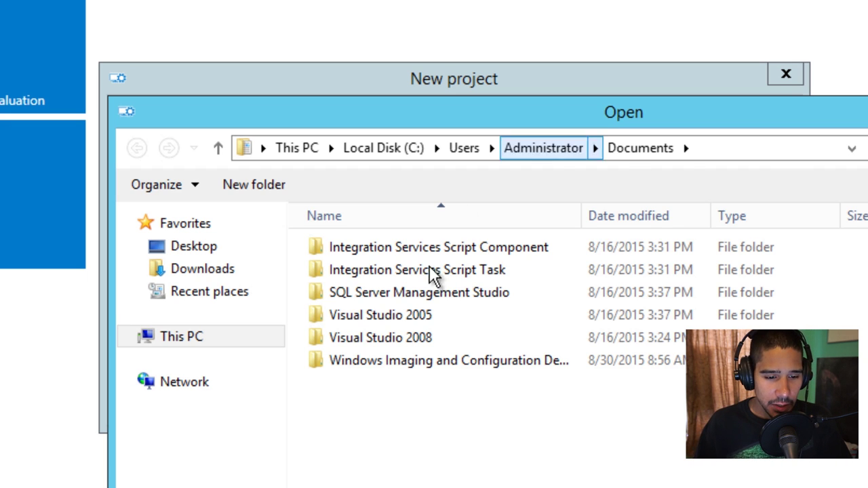
{"action": "left_click", "coordinate": [179, 337]}
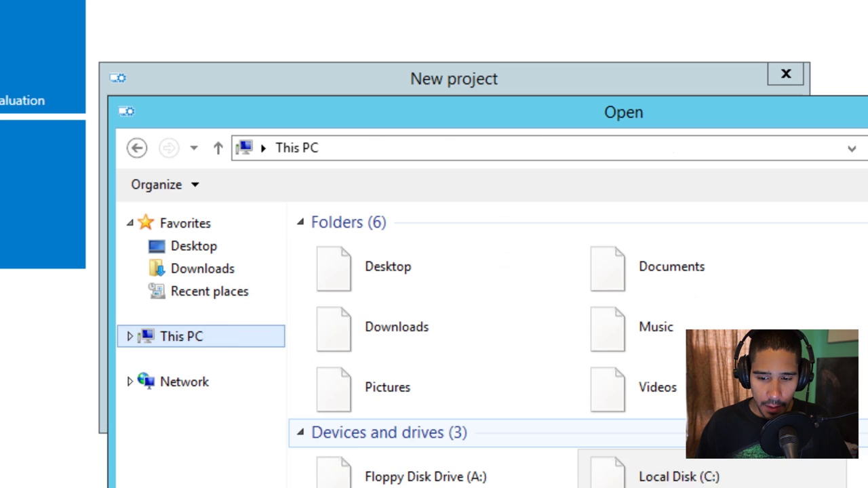
{"action": "scroll", "coordinate": [486, 391], "scroll_direction": "down", "scroll_amount": 3}
{"action": "double_click", "coordinate": [434, 478]}
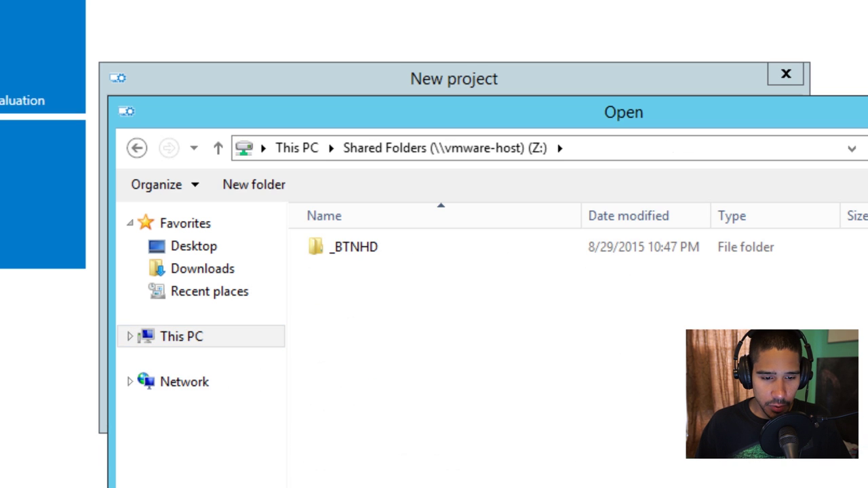
{"action": "double_click", "coordinate": [366, 252]}
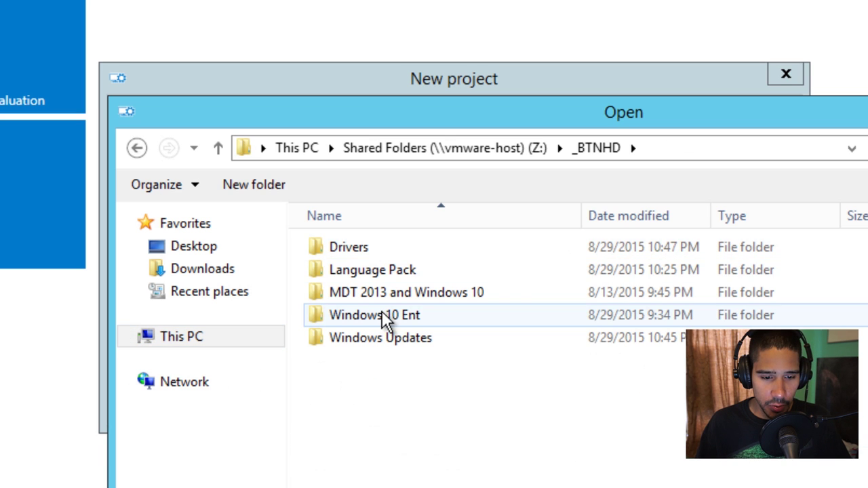
{"action": "double_click", "coordinate": [383, 317]}
{"action": "left_click", "coordinate": [388, 249]}
{"action": "double_click", "coordinate": [386, 248]}
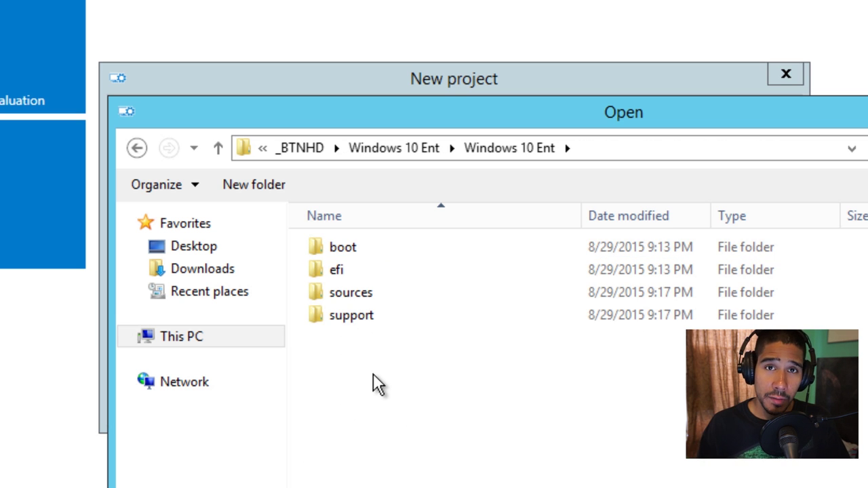
{"action": "double_click", "coordinate": [364, 293]}
{"action": "left_click", "coordinate": [361, 475]}
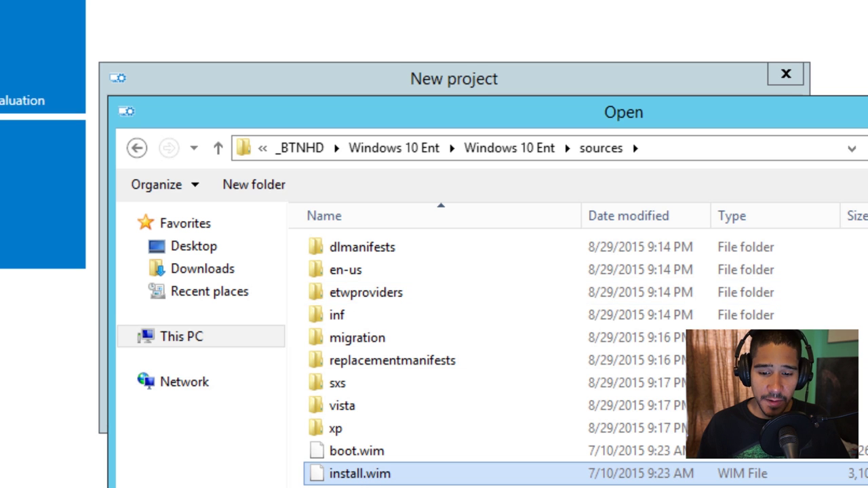
{"action": "key", "text": "Return"}
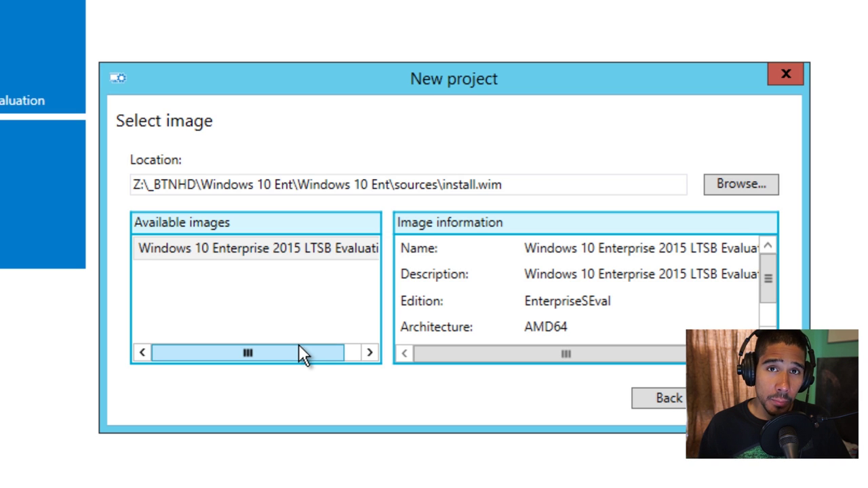
Step: Check the available image's full name and accept Windows 10 Enterprise 2015 LTSB Evaluation as the project's image
{"action": "left_click_drag", "start_coordinate": [298, 344], "coordinate": [320, 351]}
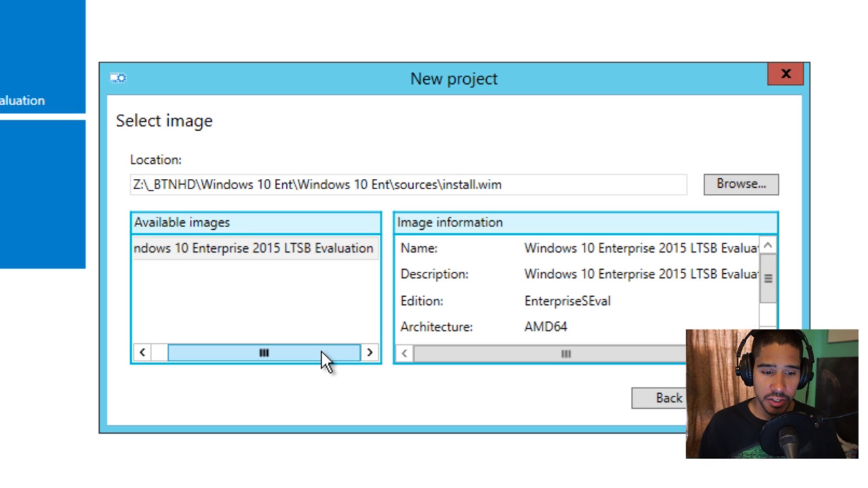
{"action": "left_click_drag", "start_coordinate": [321, 350], "coordinate": [302, 347]}
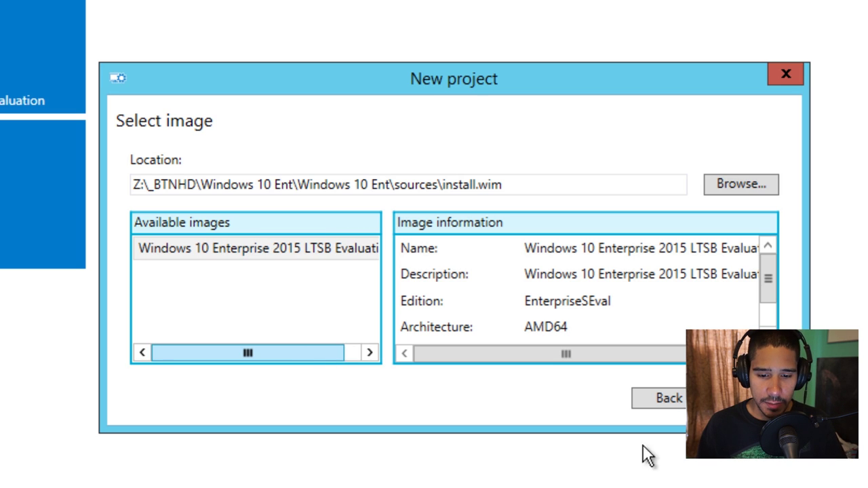
{"action": "left_click", "coordinate": [733, 398]}
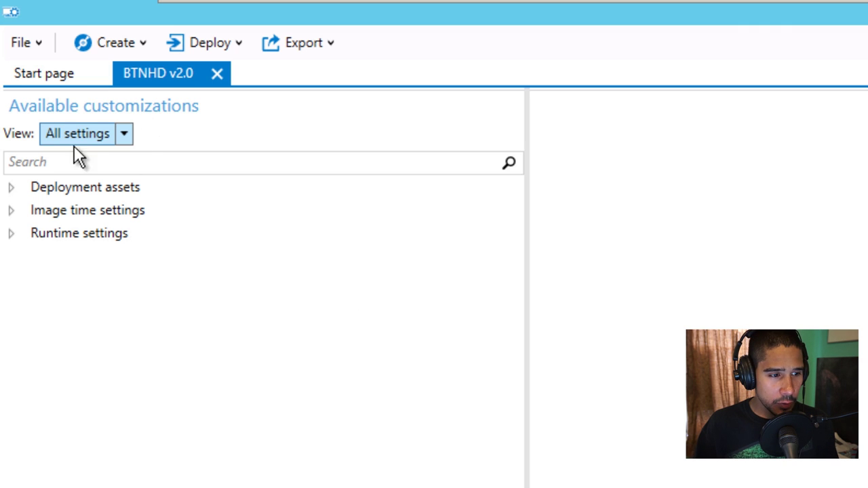
Step: Limit the available customizations to Common IT Pro settings and expand the Runtime settings
{"action": "left_click", "coordinate": [126, 135]}
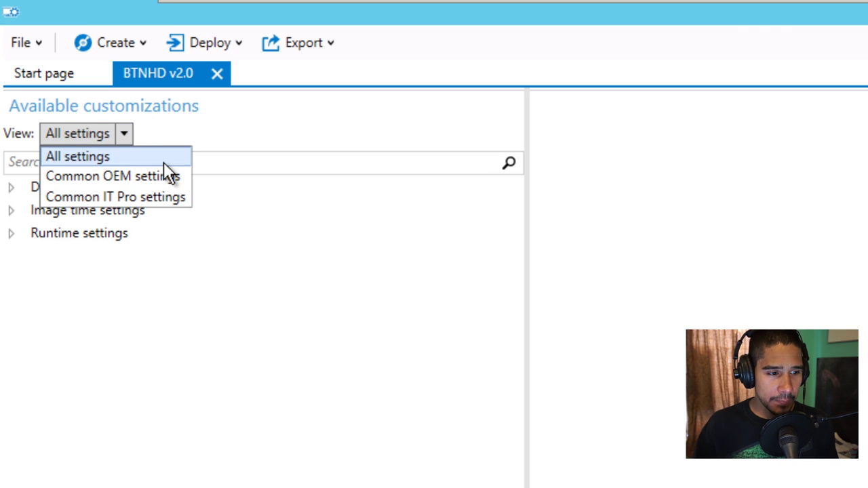
{"action": "left_click", "coordinate": [151, 200]}
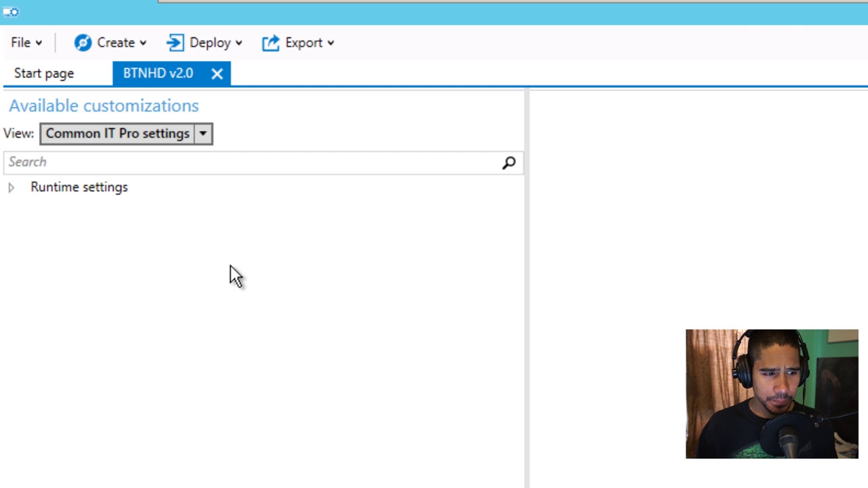
{"action": "left_click", "coordinate": [11, 188]}
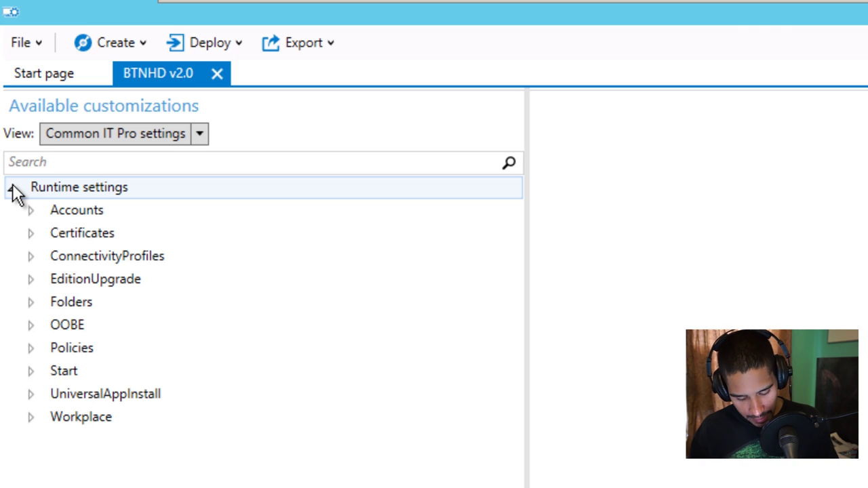
Step: Set Account to Administrator in the ComputerAccount settings under Accounts and look through the help for that setting
{"action": "left_click", "coordinate": [28, 210]}
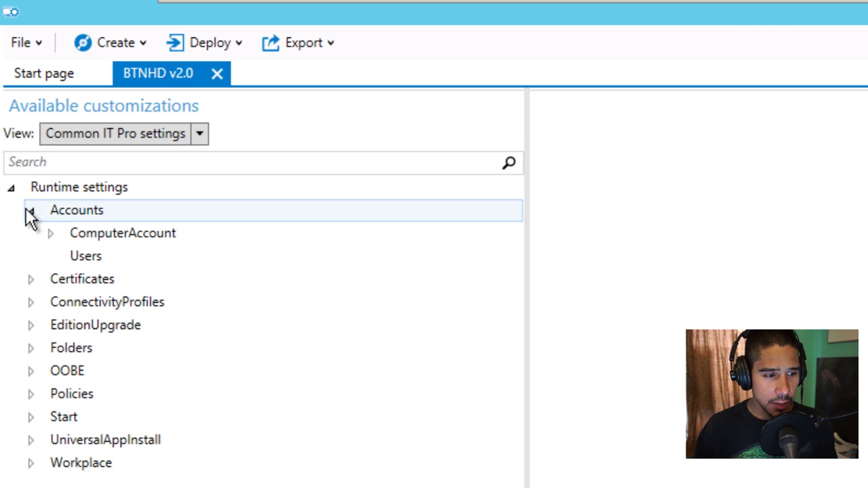
{"action": "left_click", "coordinate": [50, 233]}
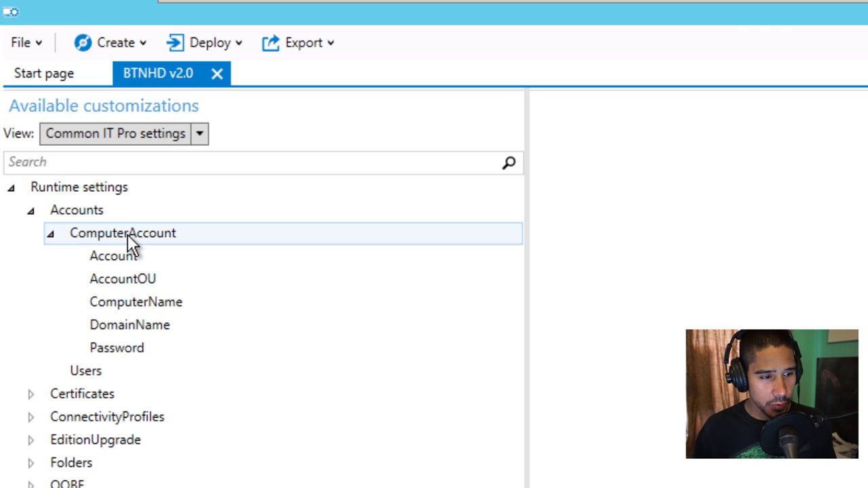
{"action": "left_click", "coordinate": [127, 234]}
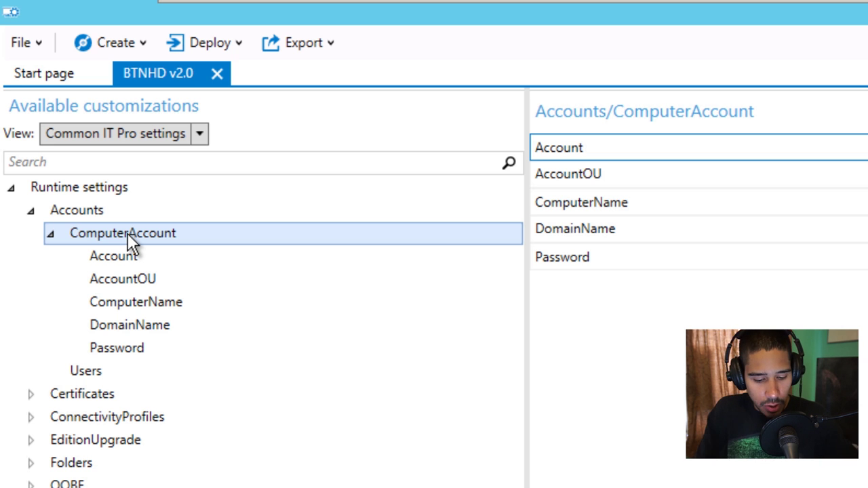
{"action": "type", "text": "Administrat"}
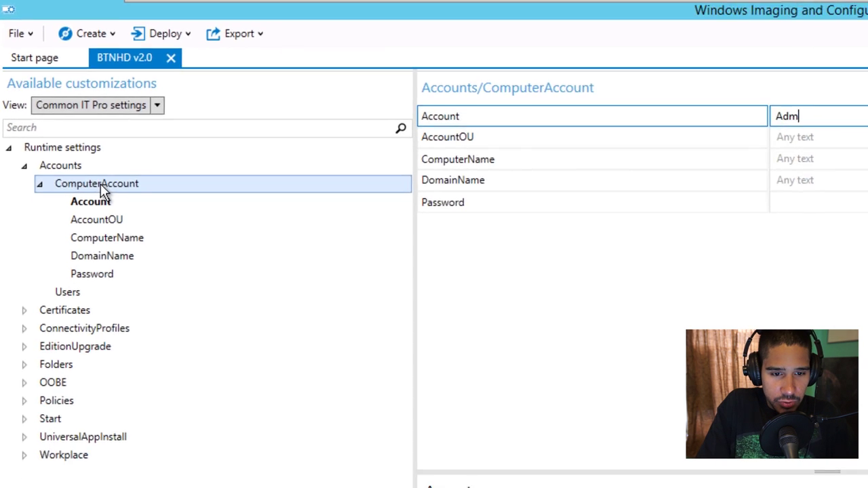
{"action": "type", "text": "or"}
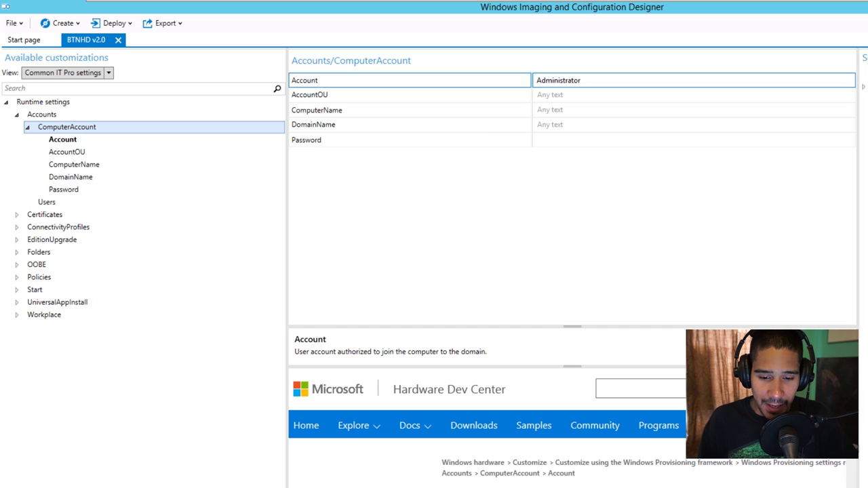
{"action": "scroll", "coordinate": [852, 463], "scroll_direction": "down", "scroll_amount": 5}
{"action": "scroll", "coordinate": [852, 465], "scroll_direction": "down", "scroll_amount": 2}
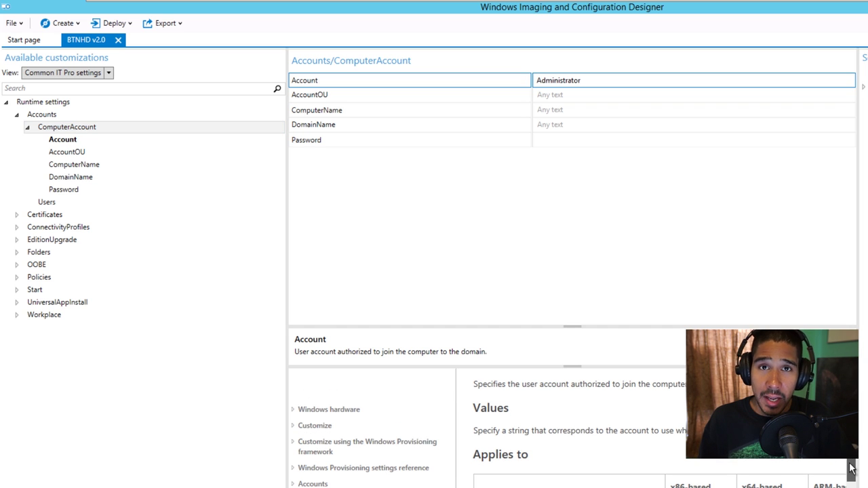
{"action": "scroll", "coordinate": [853, 468], "scroll_direction": "up", "scroll_amount": 7}
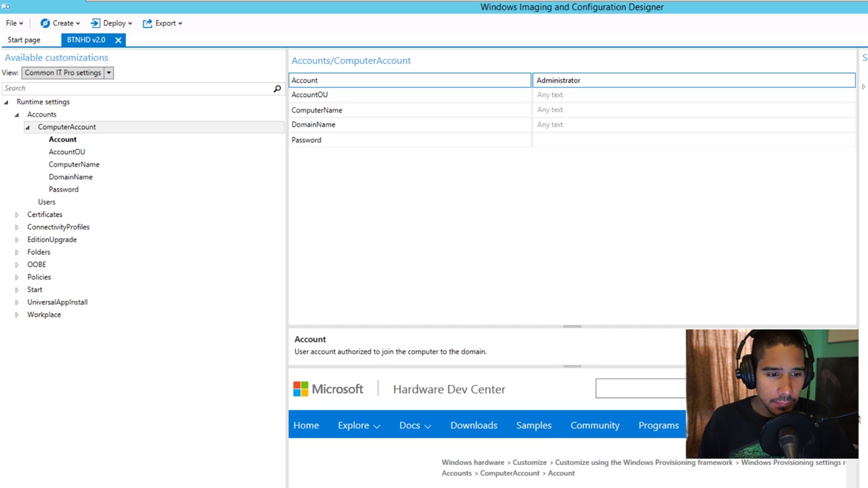
{"action": "left_click", "coordinate": [560, 96]}
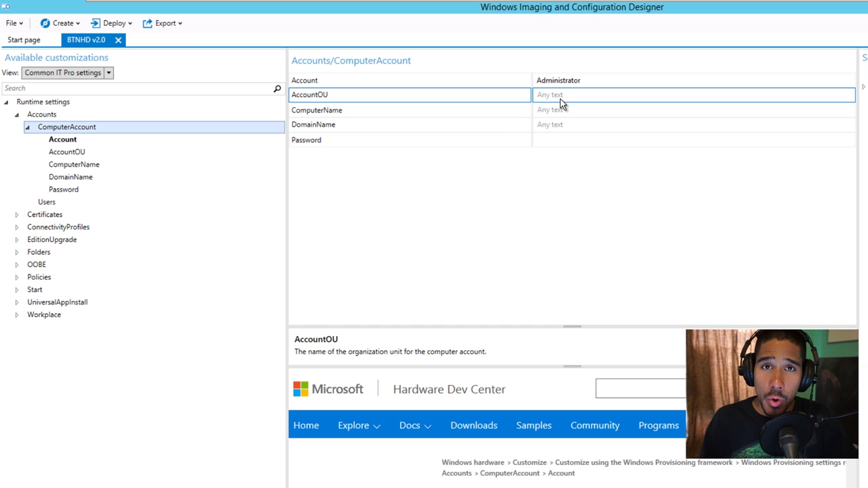
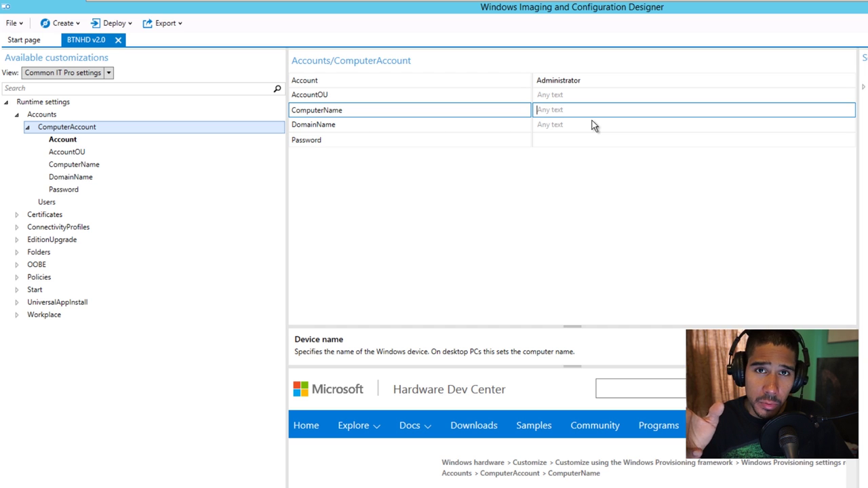
{"action": "type", "text": "%"}
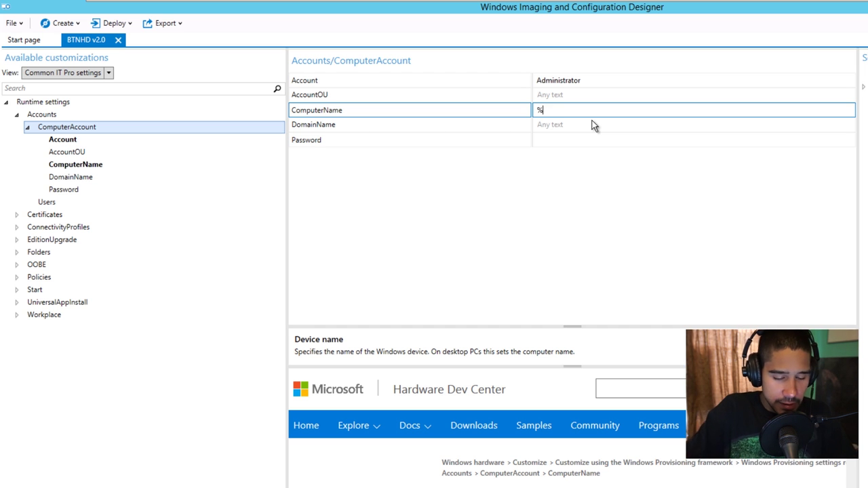
{"action": "type", "text": "co"}
{"action": "key", "text": "BackSpace"}
{"action": "type", "text": "omputername"}
{"action": "key", "text": "BackSpace"}
{"action": "key", "text": "BackSpace"}
{"action": "key", "text": "BackSpace"}
{"action": "key", "text": "BackSpace"}
{"action": "key", "text": "BackSpace"}
{"action": "key", "text": "BackSpace"}
{"action": "key", "text": "BackSpace"}
{"action": "key", "text": "BackSpace"}
{"action": "key", "text": "BackSpace"}
{"action": "key", "text": "BackSpace"}
{"action": "key", "text": "BackSpace"}
{"action": "key", "text": "BackSpace"}
{"action": "key", "text": "BackSpace"}
Step: Set the ComputerName to BTNHD02 and the DomainName to bjtech.edu for the computer account
{"action": "type", "text": "BTNHD"}
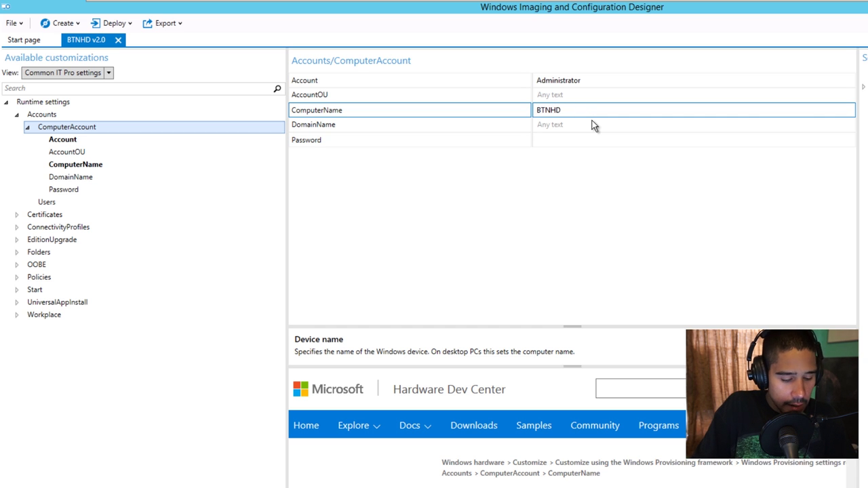
{"action": "type", "text": "02"}
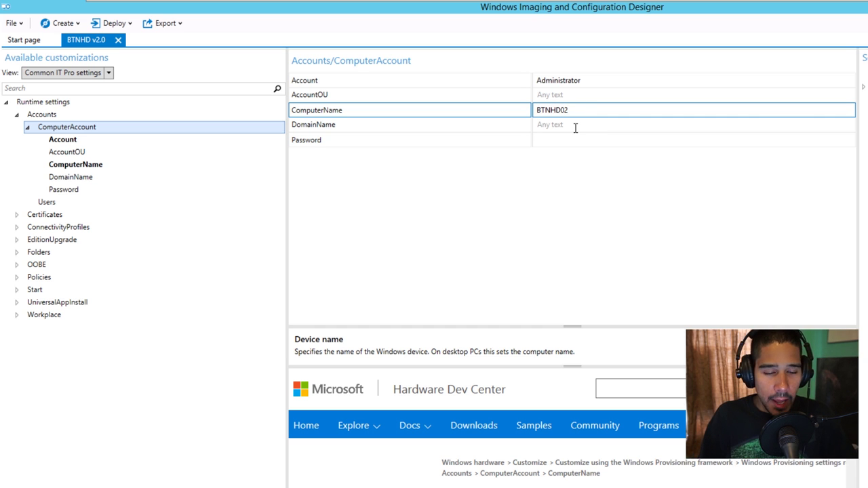
{"action": "left_click", "coordinate": [575, 128]}
{"action": "type", "text": "bjte"}
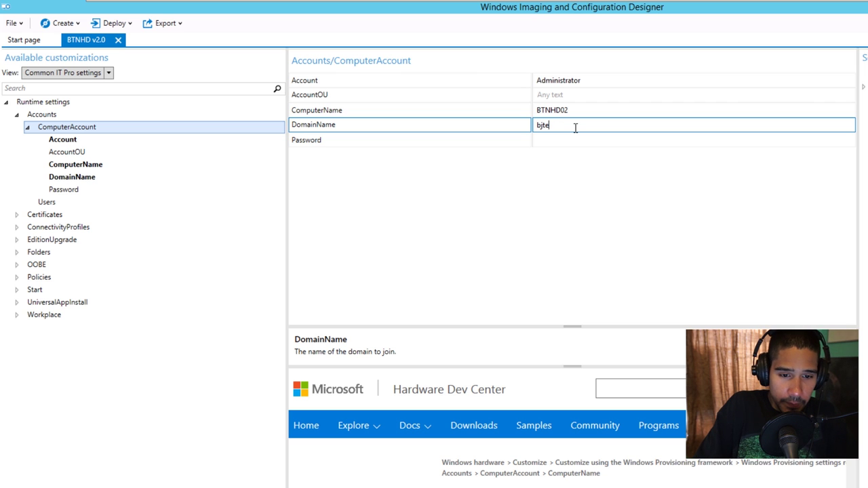
{"action": "type", "text": "ch.edu"}
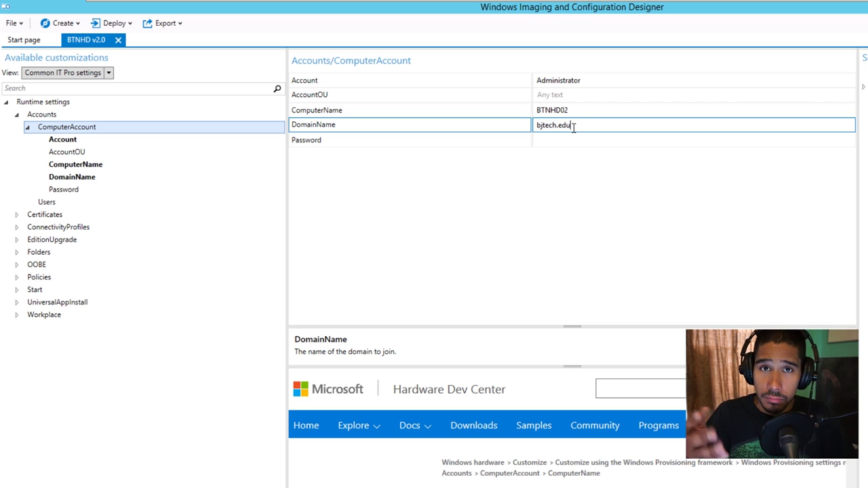
Step: Enter the password of the account authorized to join the computer to the domain
{"action": "left_click", "coordinate": [570, 139]}
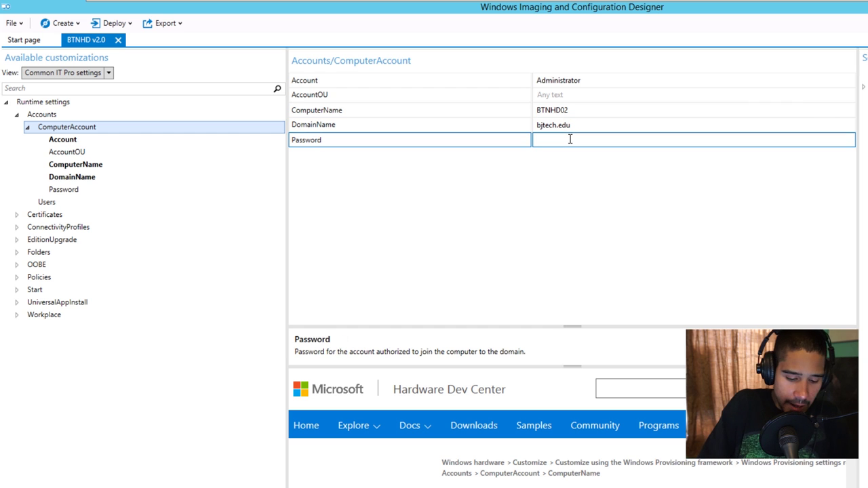
{"action": "type", "text": "••"}
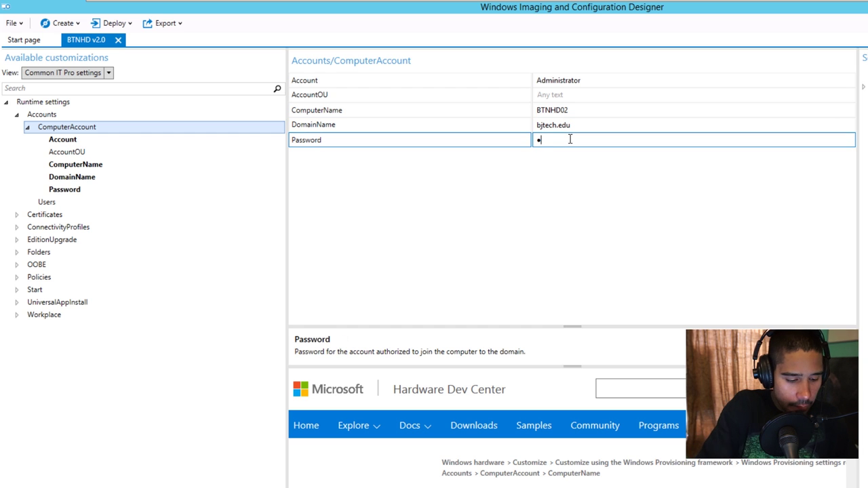
{"action": "type", "text": "••••••"}
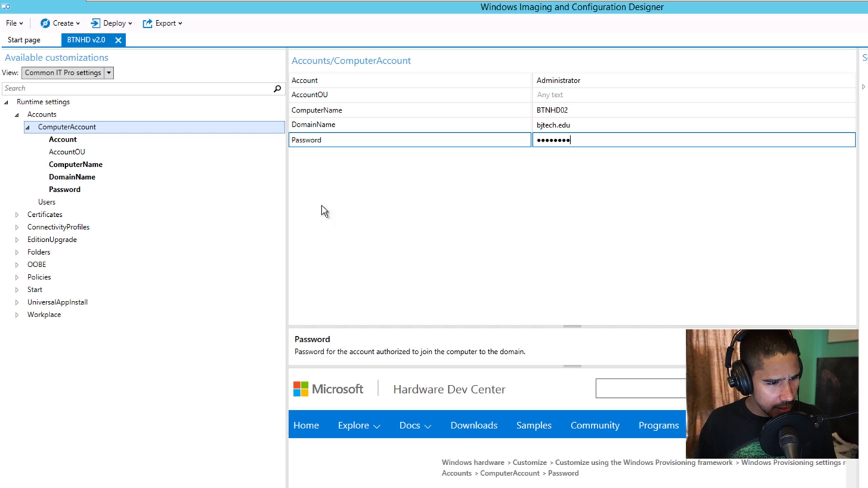
Step: Look at the Users settings and set HideOobe to TRUE in the OOBE Desktop settings
{"action": "left_click", "coordinate": [47, 203]}
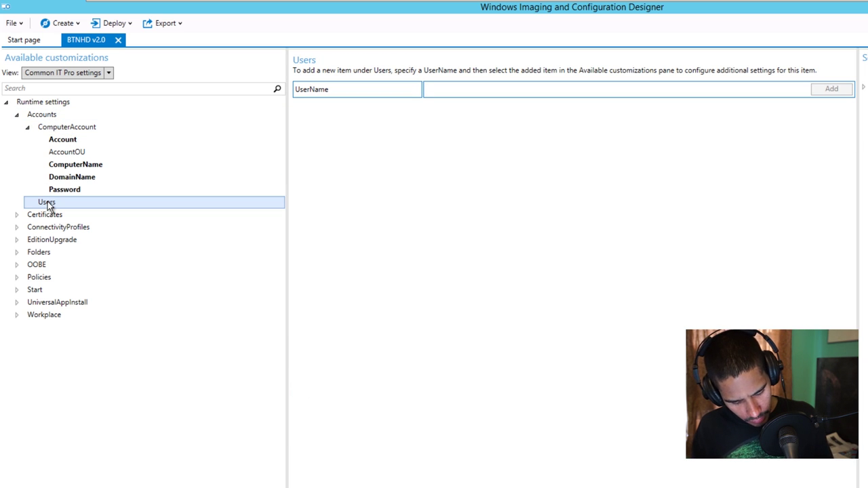
{"action": "left_click", "coordinate": [42, 266]}
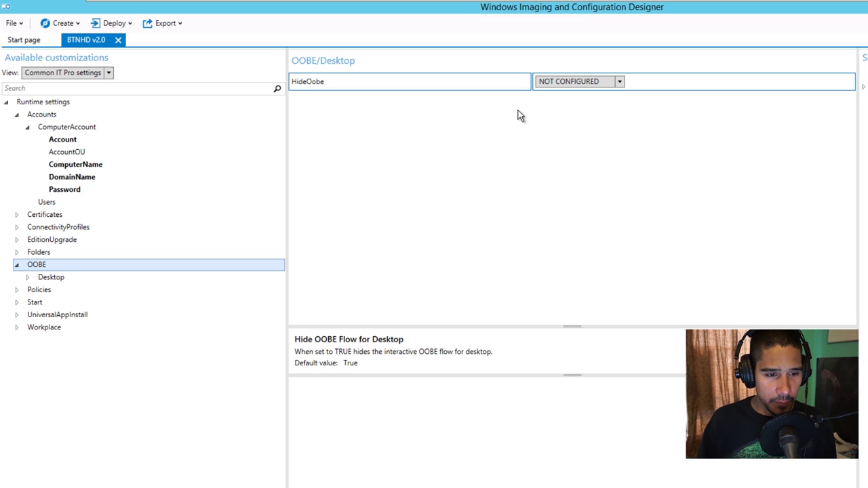
{"action": "left_click", "coordinate": [618, 81]}
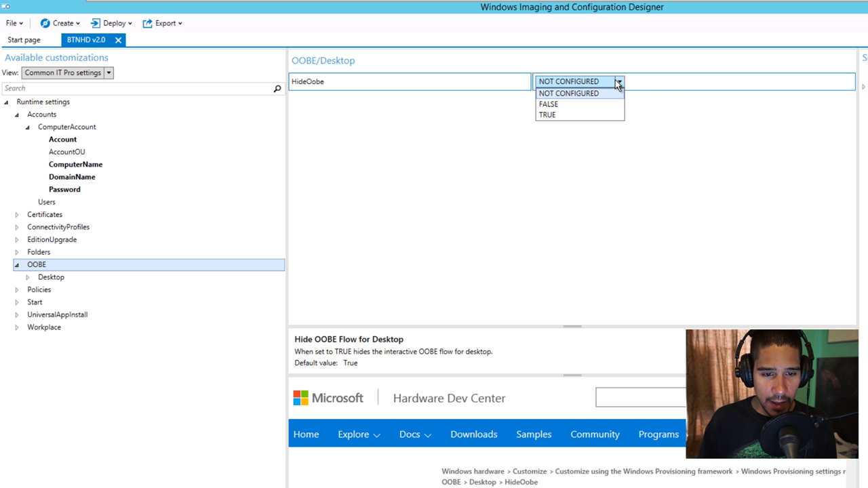
{"action": "left_click", "coordinate": [571, 115]}
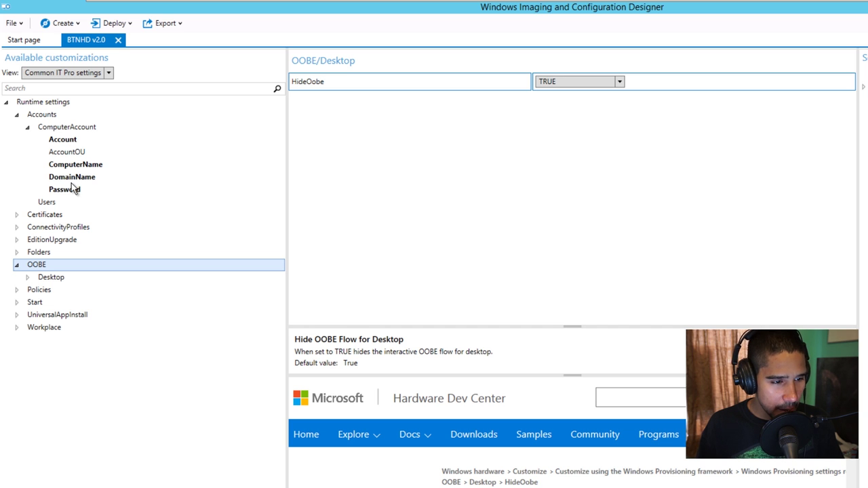
{"action": "left_click", "coordinate": [17, 290]}
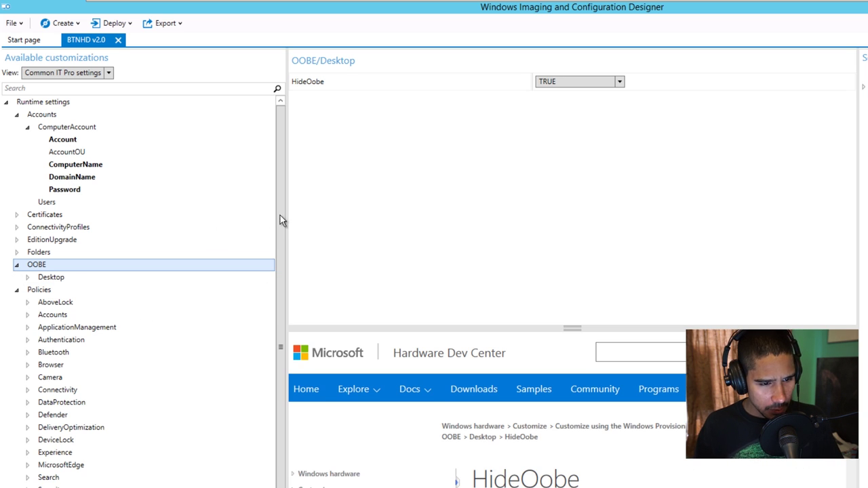
{"action": "scroll", "coordinate": [277, 246], "scroll_direction": "down", "scroll_amount": 1}
{"action": "left_click", "coordinate": [59, 461]}
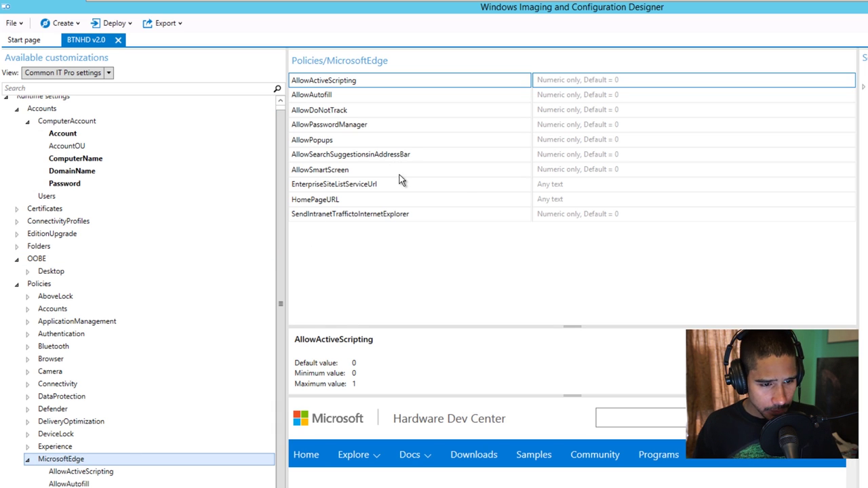
{"action": "left_click", "coordinate": [597, 199]}
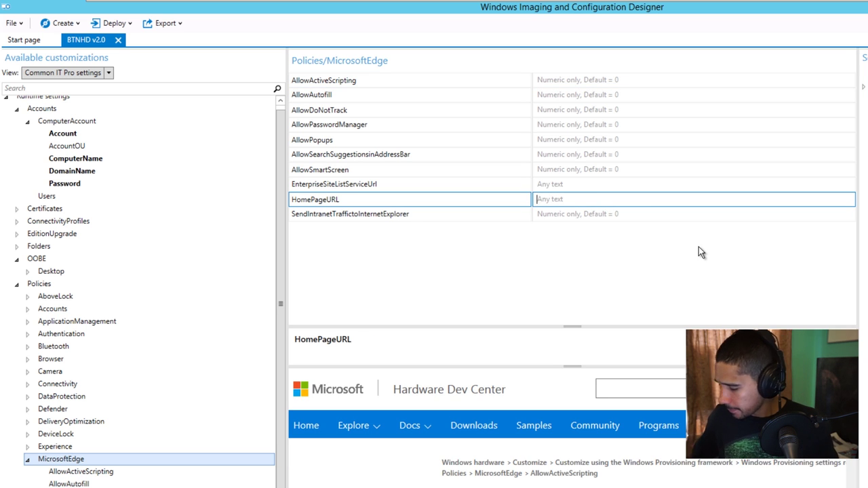
{"action": "type", "text": "htt"}
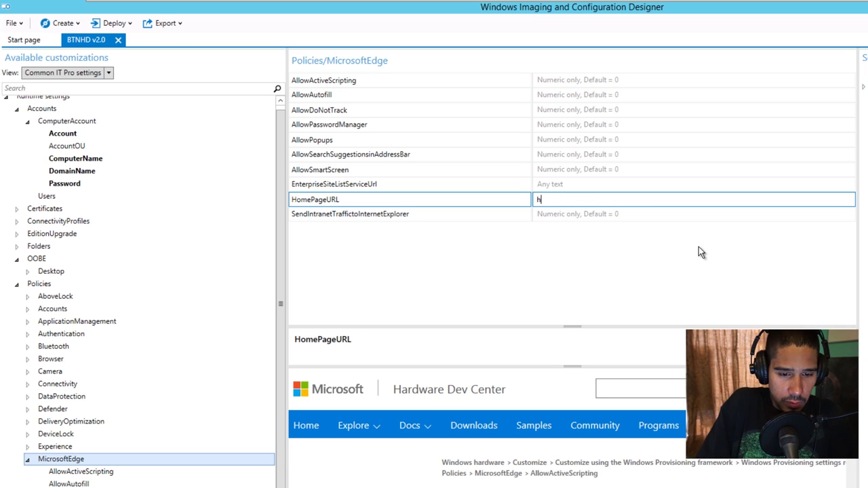
{"action": "type", "text": "p://bjtechnews.org"}
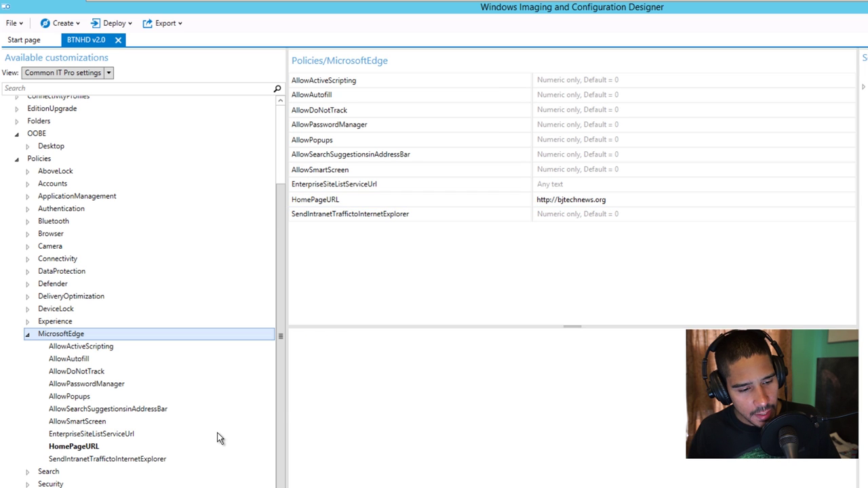
Step: Set AllowTheme, AllowPowerSleep and AllowDateTime to 0 in the Settings policies
{"action": "scroll", "coordinate": [282, 413], "scroll_direction": "down", "scroll_amount": 4}
{"action": "left_click", "coordinate": [50, 340]}
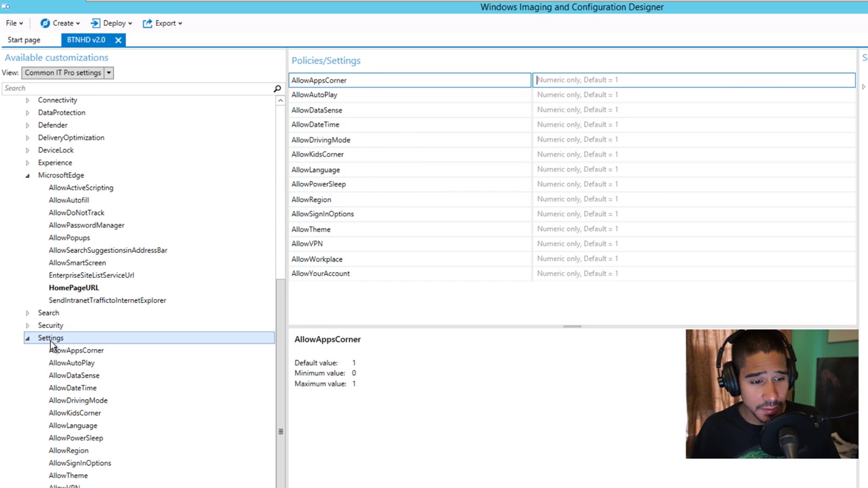
{"action": "left_click", "coordinate": [601, 231]}
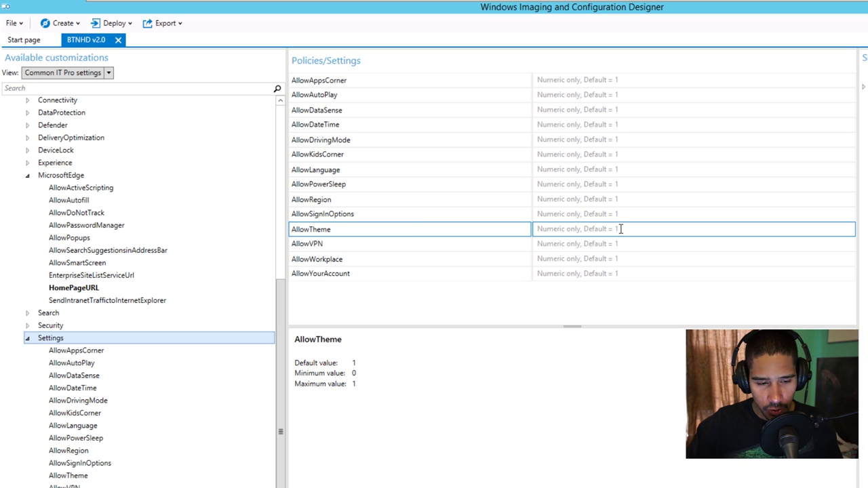
{"action": "type", "text": "0"}
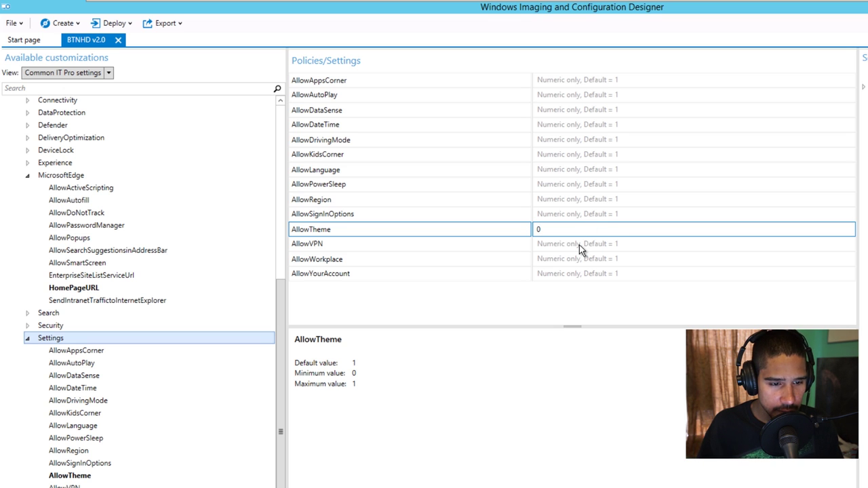
{"action": "left_click", "coordinate": [584, 185]}
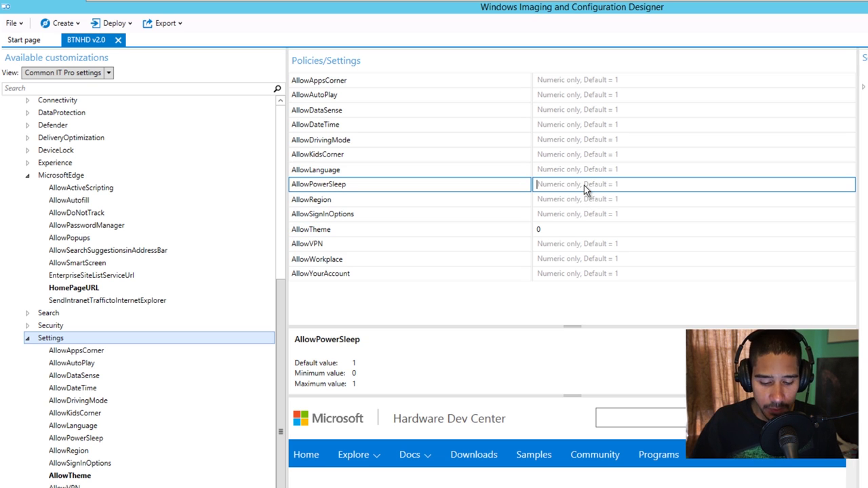
{"action": "type", "text": "0"}
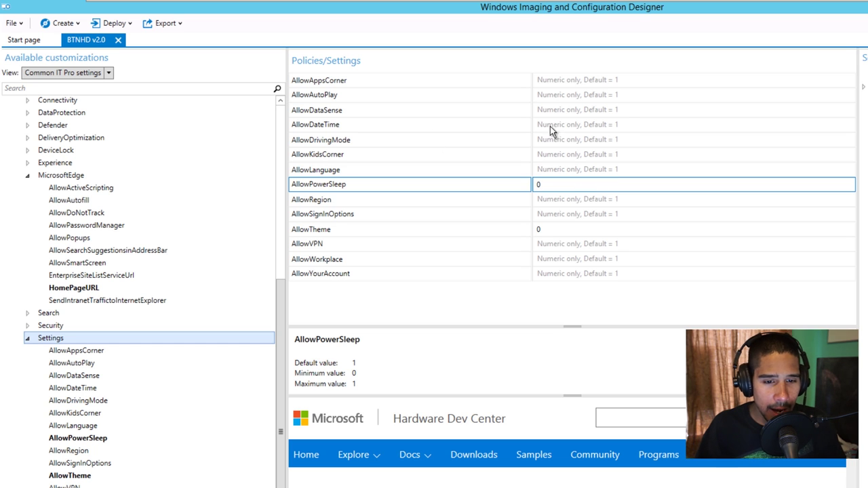
{"action": "left_click", "coordinate": [606, 127]}
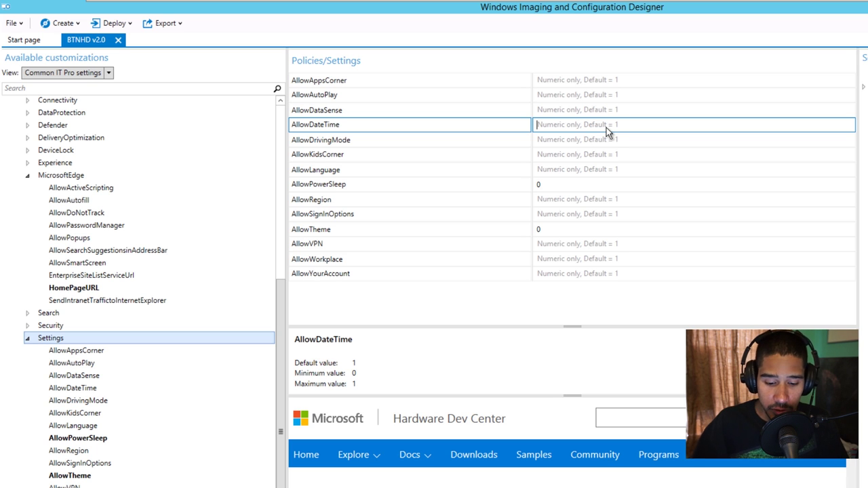
{"action": "type", "text": "0"}
{"action": "left_click", "coordinate": [609, 139]}
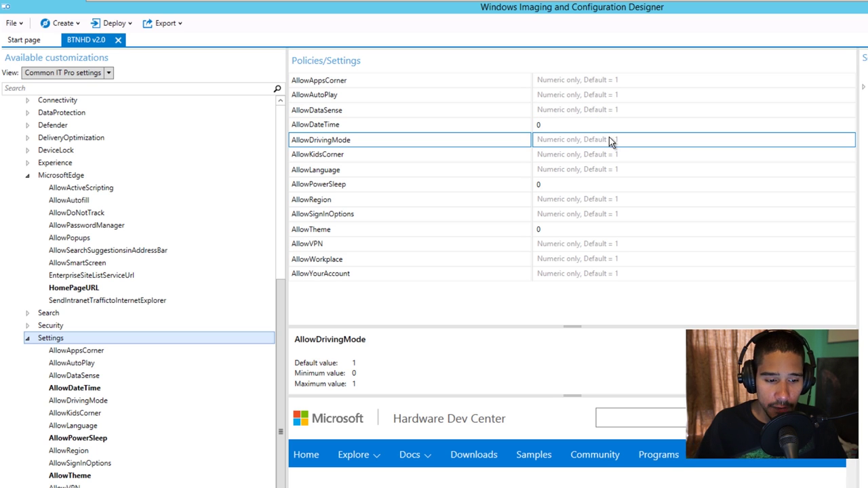
Step: Set ScheduledInstallDay to Every day in the Update policies
{"action": "left_click_drag", "start_coordinate": [282, 312], "coordinate": [294, 406]}
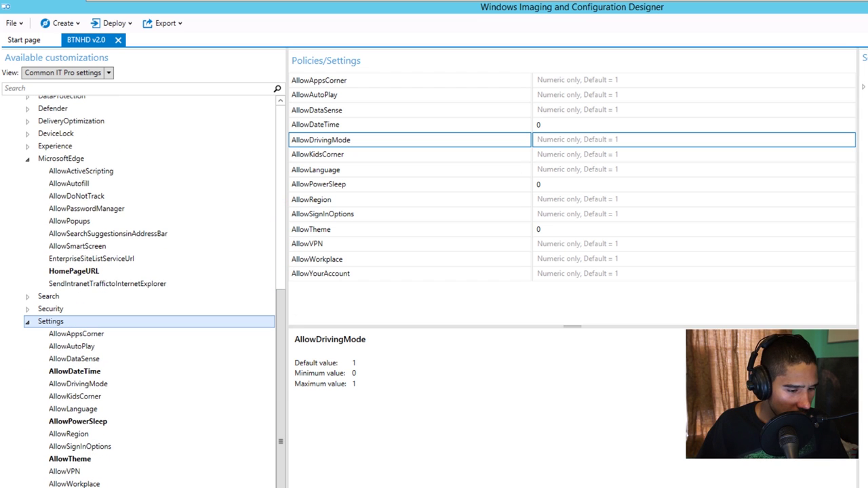
{"action": "scroll", "coordinate": [165, 484], "scroll_direction": "down", "scroll_amount": 3}
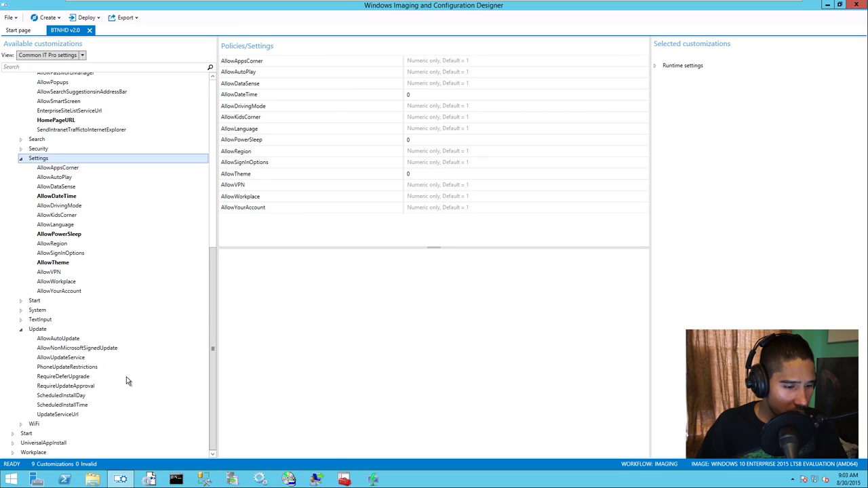
{"action": "left_click", "coordinate": [49, 329]}
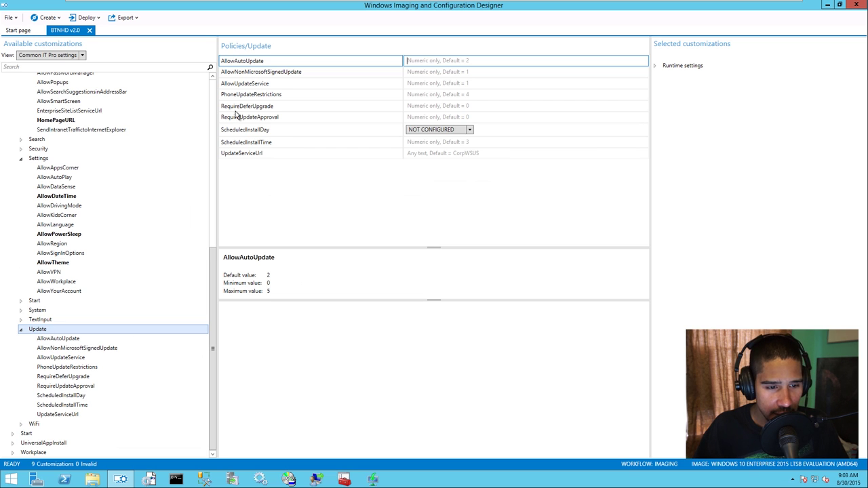
{"action": "double_click", "coordinate": [470, 133]}
{"action": "left_click", "coordinate": [471, 134]}
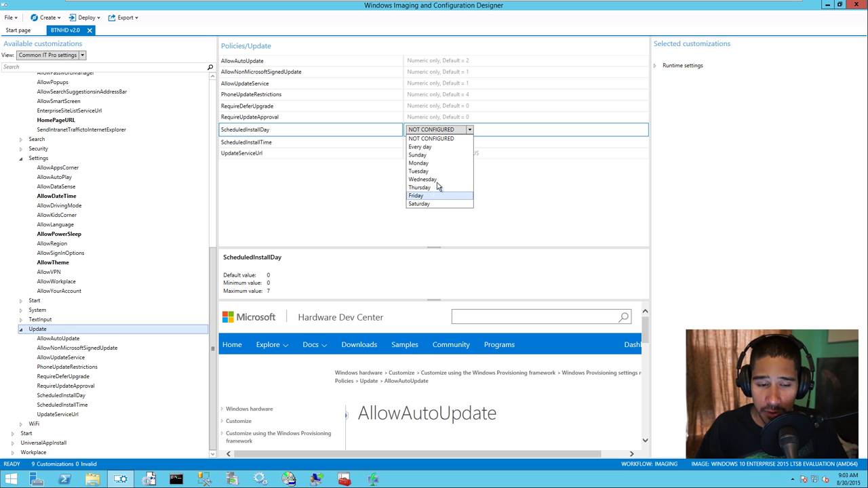
{"action": "left_click", "coordinate": [433, 147]}
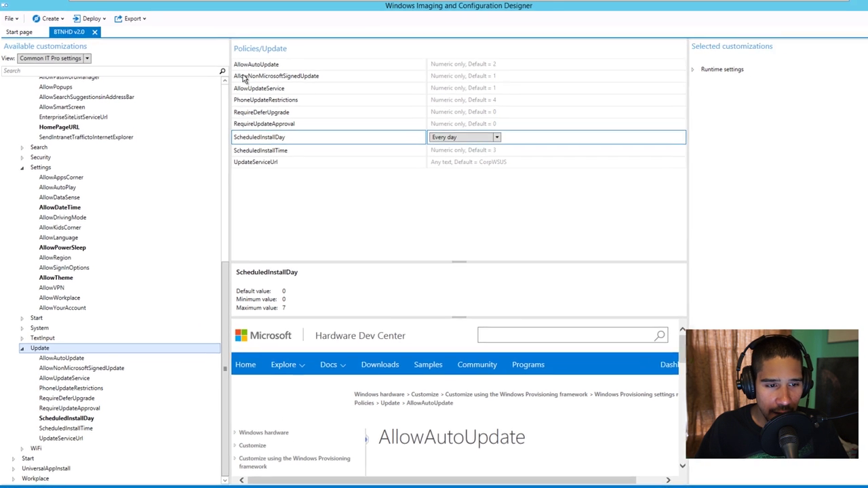
Step: Set both RequireDeferUpgrade and RequireUpdateApproval to 1 in the Update policies
{"action": "left_click", "coordinate": [628, 91]}
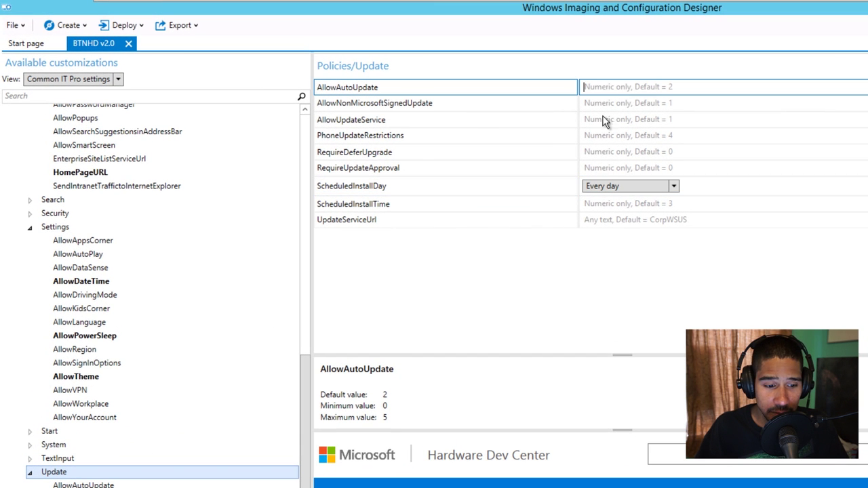
{"action": "left_click", "coordinate": [385, 122]}
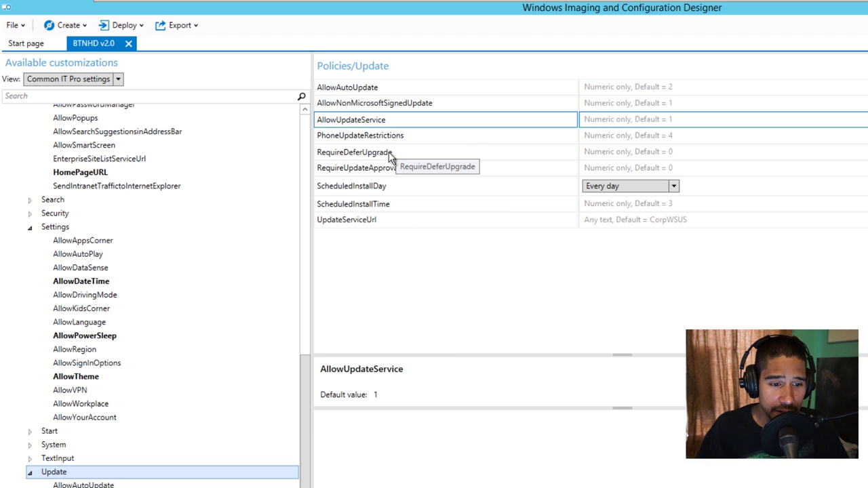
{"action": "left_click", "coordinate": [390, 154]}
{"action": "left_click", "coordinate": [676, 152]}
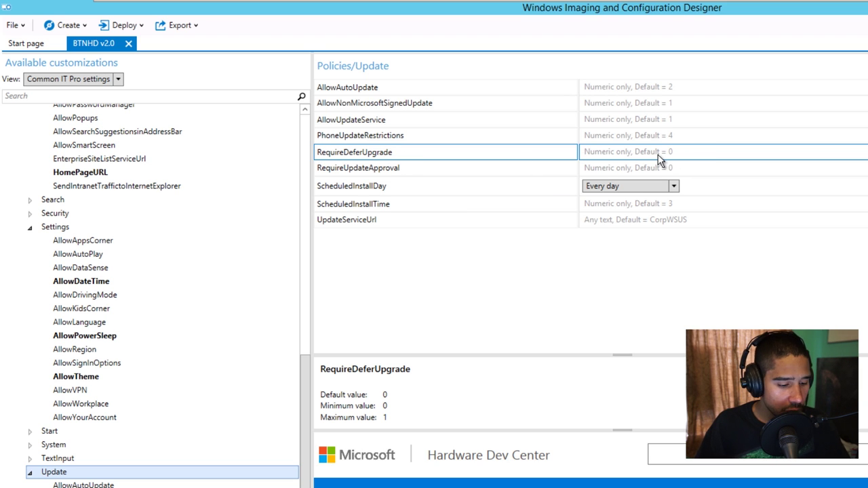
{"action": "type", "text": "1"}
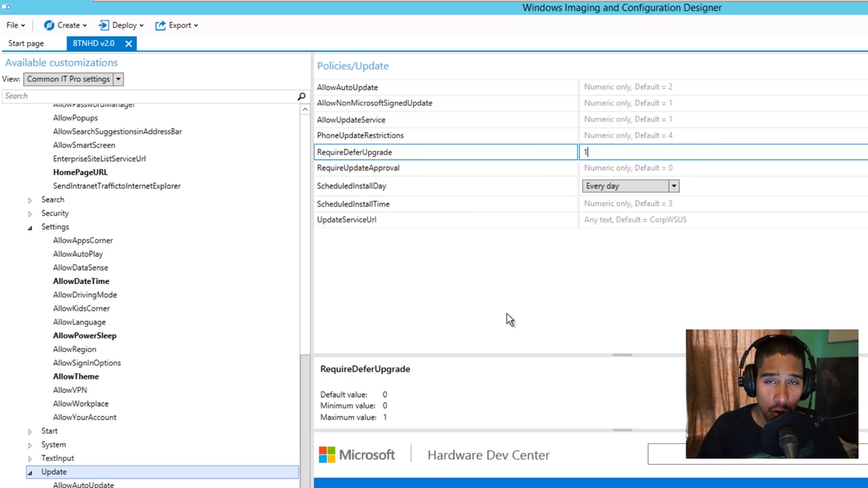
{"action": "left_click", "coordinate": [617, 169]}
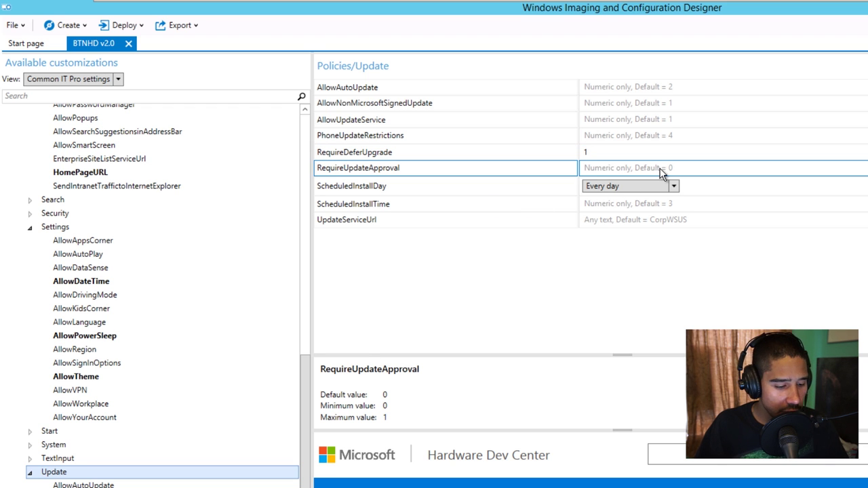
{"action": "type", "text": "1"}
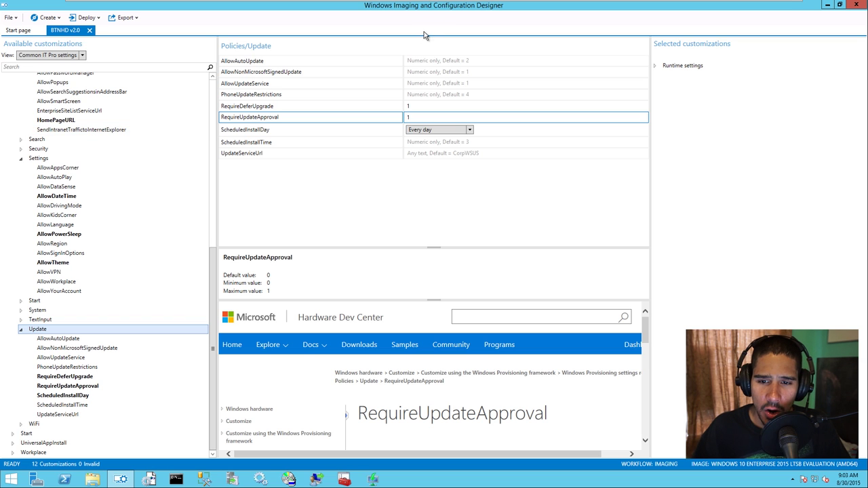
Step: Expand the selected customizations under Runtime settings and review the HideOobe, DomainName and ComputerName entries
{"action": "left_click", "coordinate": [654, 66]}
{"action": "left_click", "coordinate": [662, 76]}
{"action": "left_click", "coordinate": [662, 95]}
{"action": "left_click", "coordinate": [662, 114]}
{"action": "left_click", "coordinate": [671, 85]}
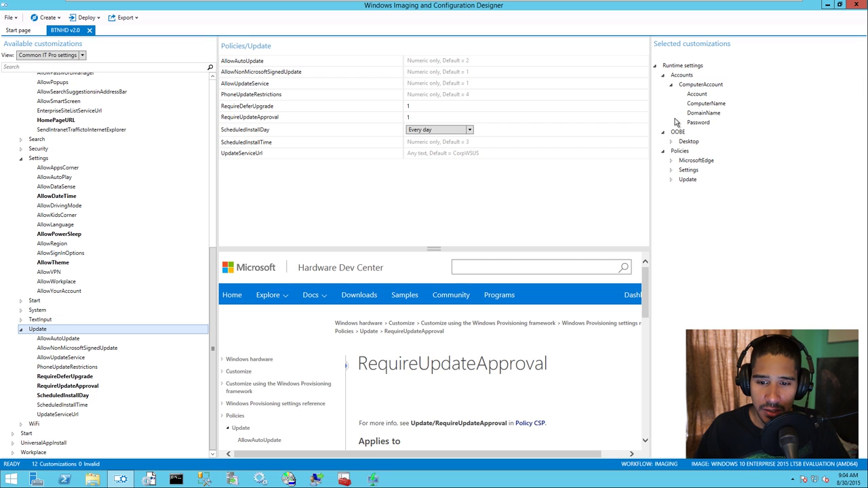
{"action": "left_click", "coordinate": [670, 141]}
{"action": "left_click", "coordinate": [698, 151]}
{"action": "left_click", "coordinate": [709, 114]}
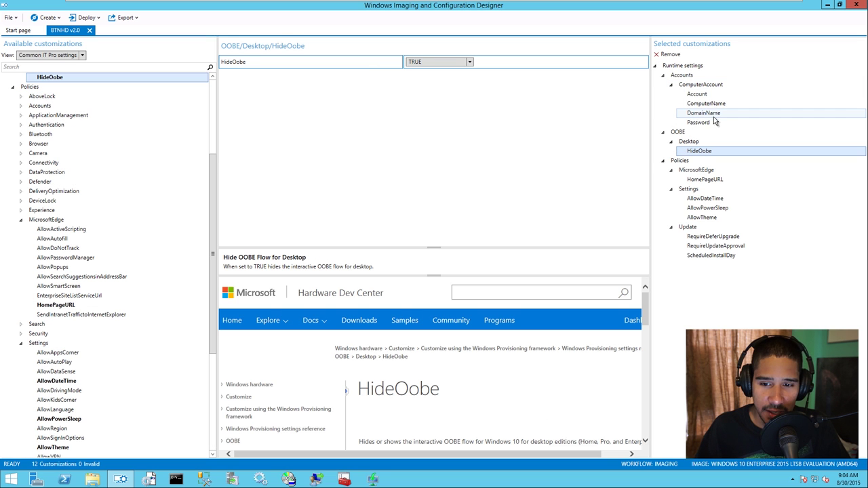
{"action": "left_click", "coordinate": [707, 104]}
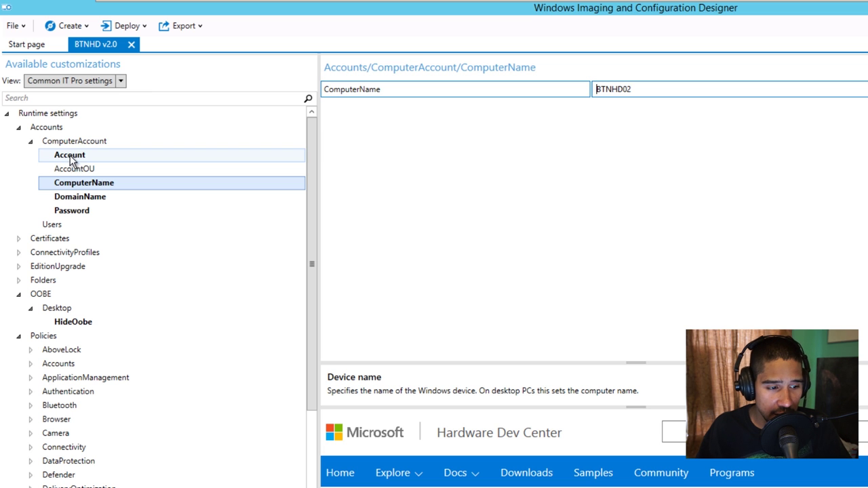
Step: Look through the available customizations, examining the Start policies ForceStartSize and StartLayout and the help for StartLayout
{"action": "scroll", "coordinate": [115, 251], "scroll_direction": "down", "scroll_amount": 12}
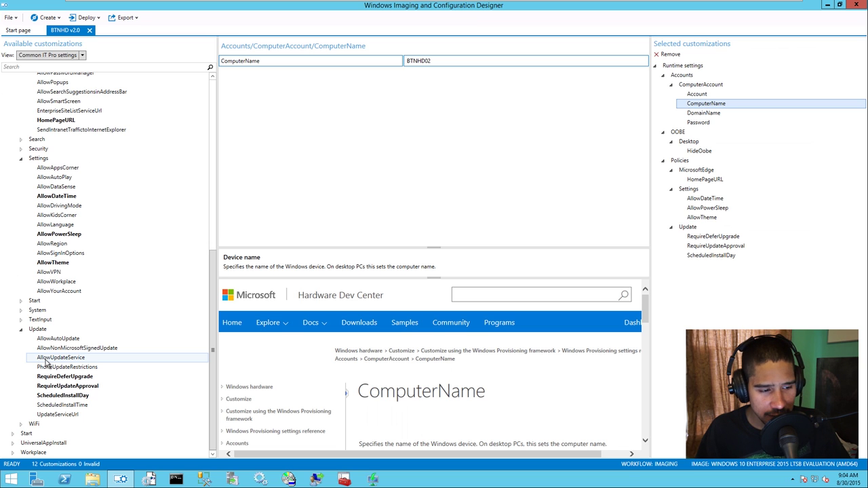
{"action": "scroll", "coordinate": [22, 307], "scroll_direction": "up", "scroll_amount": 10}
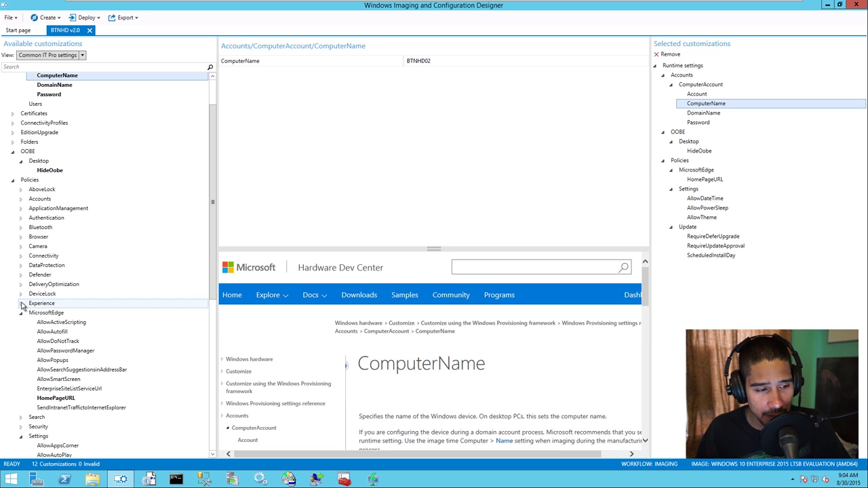
{"action": "scroll", "coordinate": [30, 306], "scroll_direction": "down", "scroll_amount": 7}
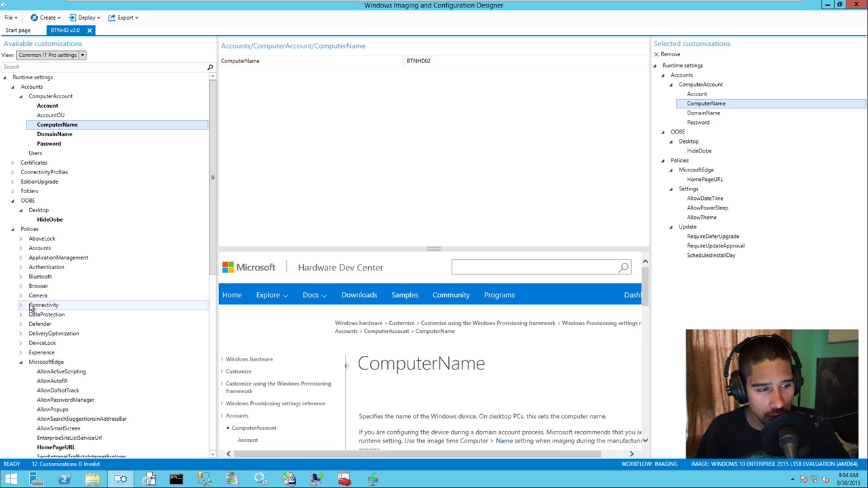
{"action": "scroll", "coordinate": [30, 308], "scroll_direction": "down", "scroll_amount": 3}
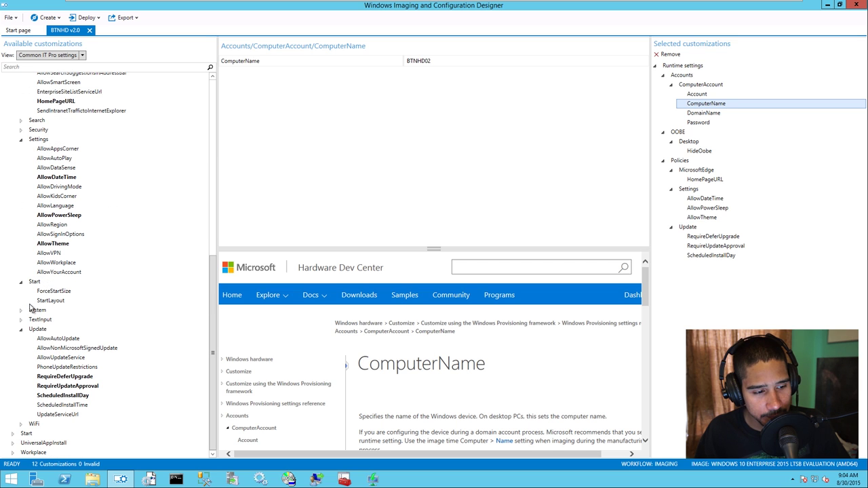
{"action": "left_click", "coordinate": [63, 292]}
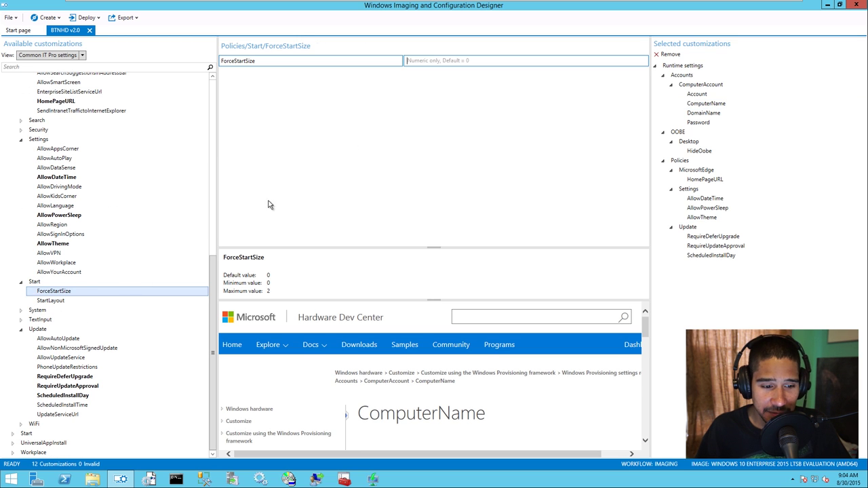
{"action": "left_click", "coordinate": [58, 302]}
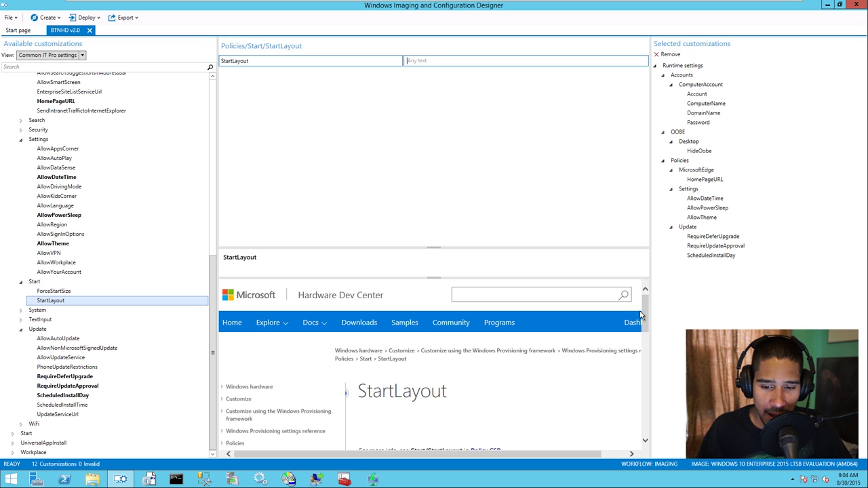
{"action": "left_click_drag", "start_coordinate": [647, 313], "coordinate": [646, 342]}
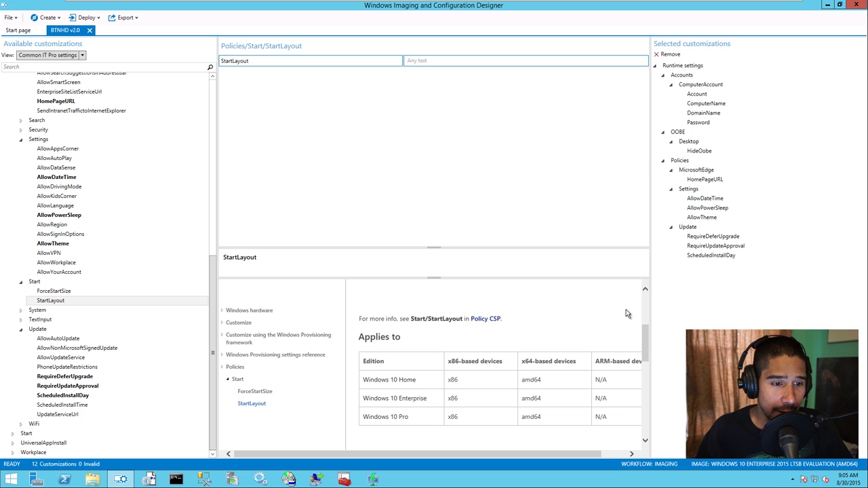
Step: Show the Common OEM settings in the available customizations and expand Deployment assets and Image time settings
{"action": "left_click", "coordinate": [213, 85]}
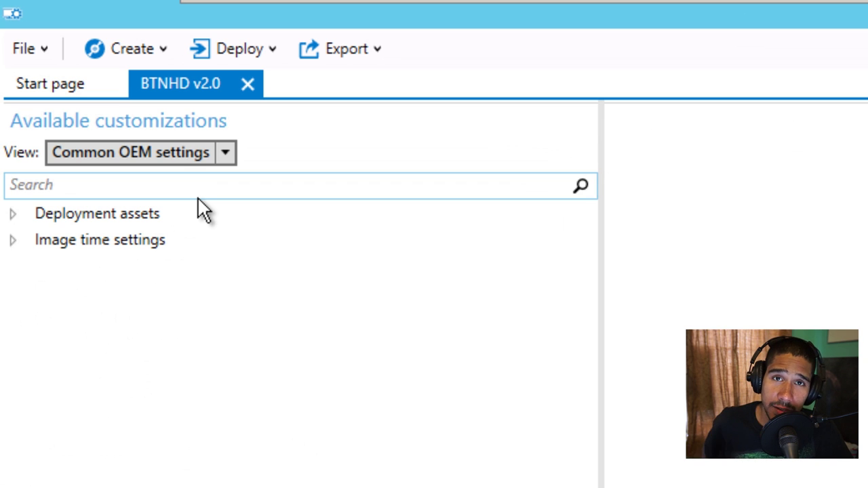
{"action": "left_click", "coordinate": [215, 158]}
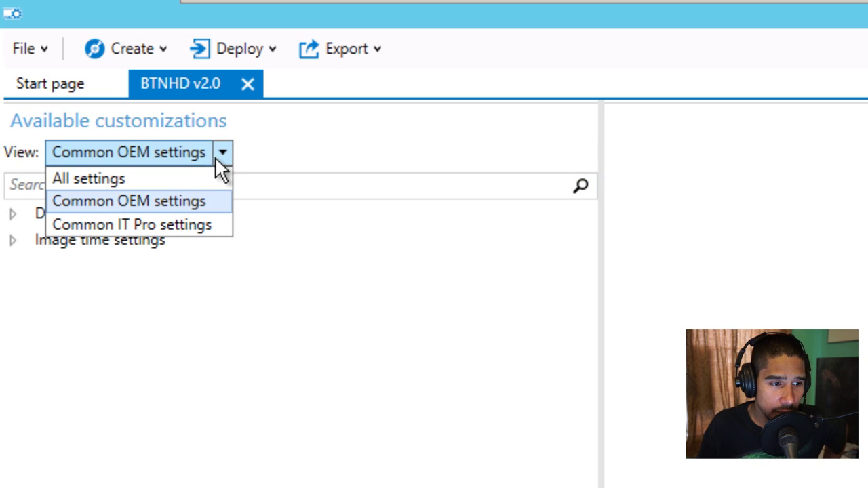
{"action": "left_click", "coordinate": [188, 203]}
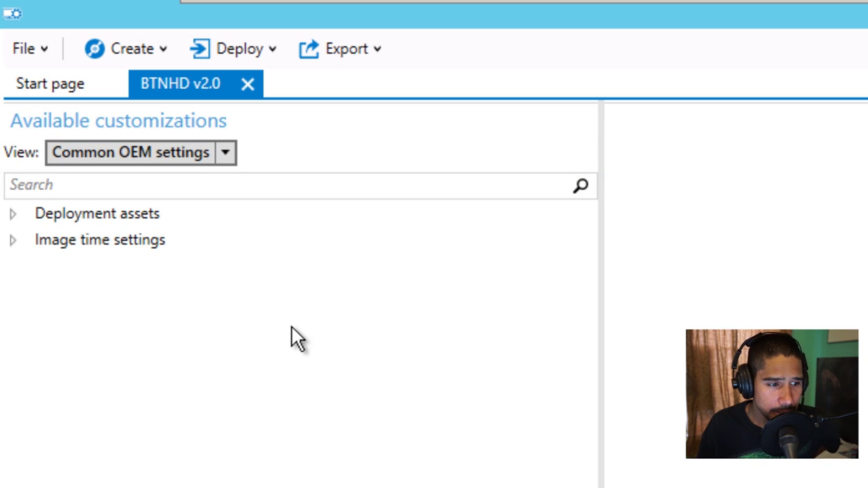
{"action": "left_click", "coordinate": [12, 214]}
{"action": "left_click", "coordinate": [12, 423]}
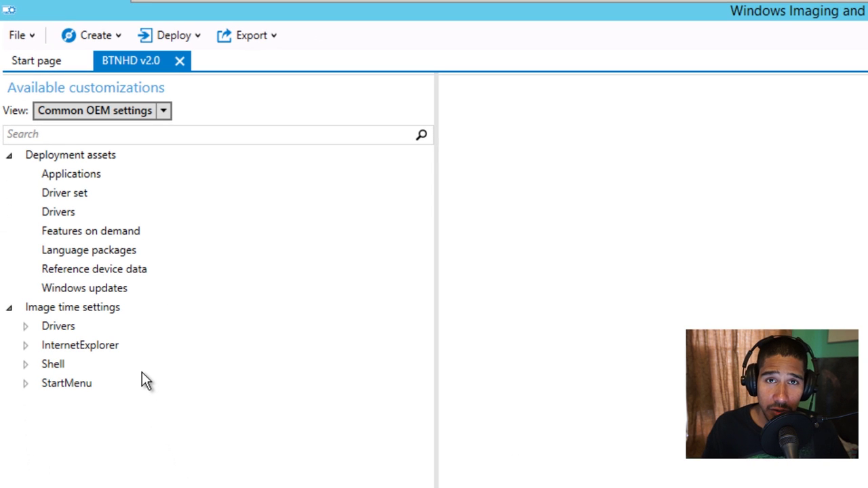
Step: Choose the x86 KB3032323 package from Z:\_BTNHD\Windows Updates as the update package path for the Windows updates deployment asset
{"action": "left_click", "coordinate": [128, 293]}
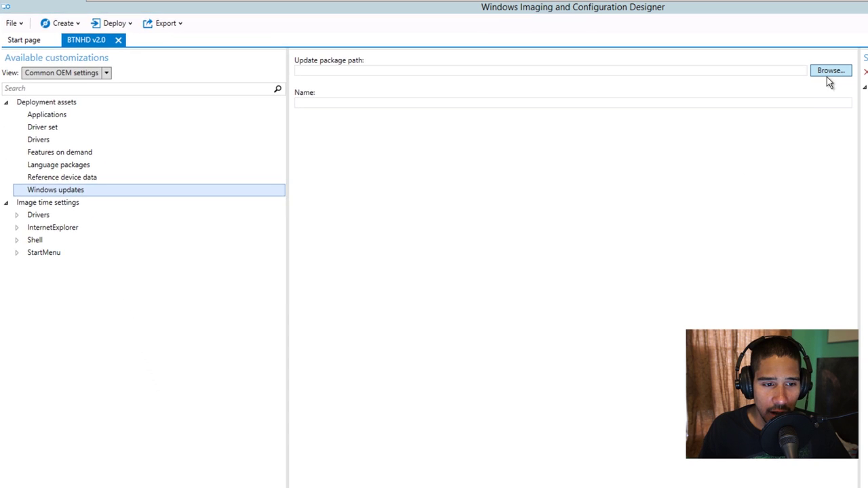
{"action": "left_click", "coordinate": [828, 71]}
{"action": "left_click", "coordinate": [38, 149]}
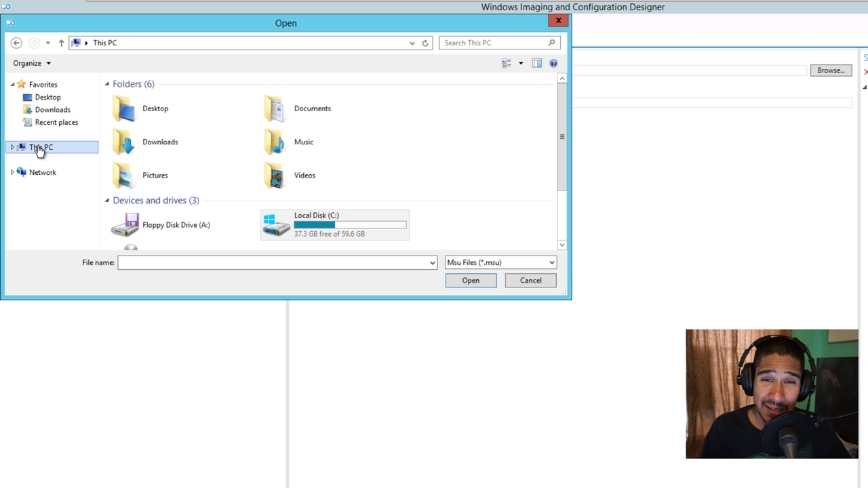
{"action": "left_click", "coordinate": [313, 230]}
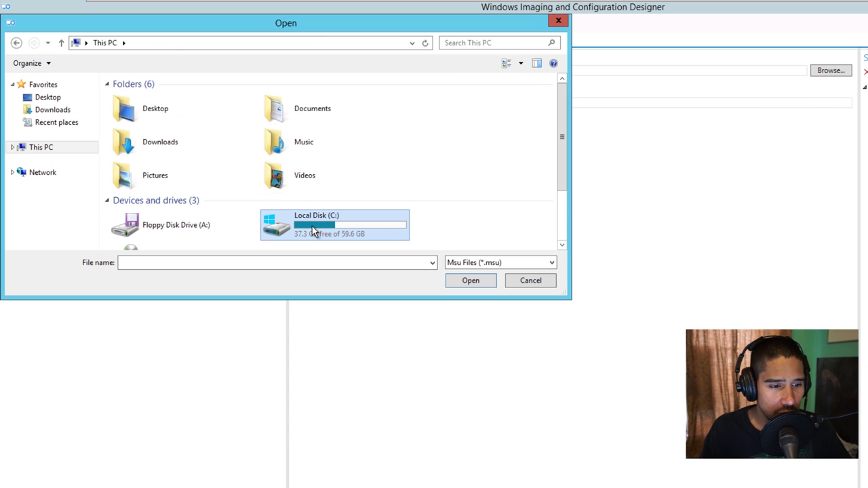
{"action": "double_click", "coordinate": [314, 231]}
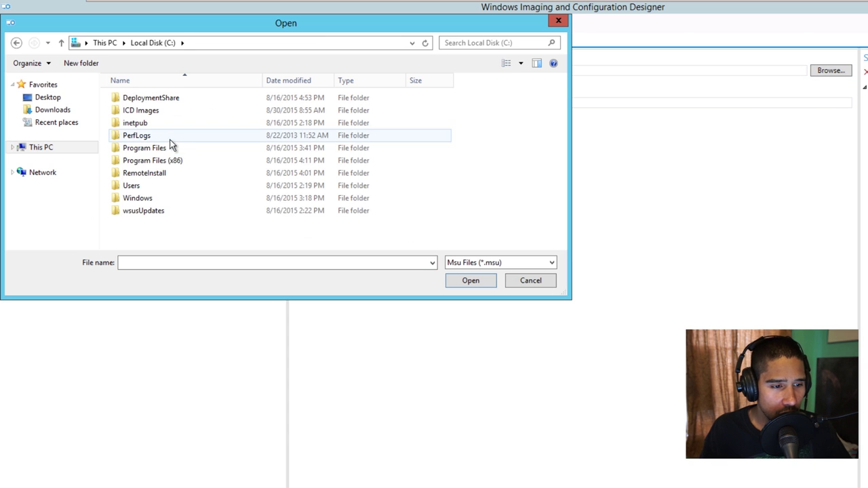
{"action": "left_click", "coordinate": [56, 154]}
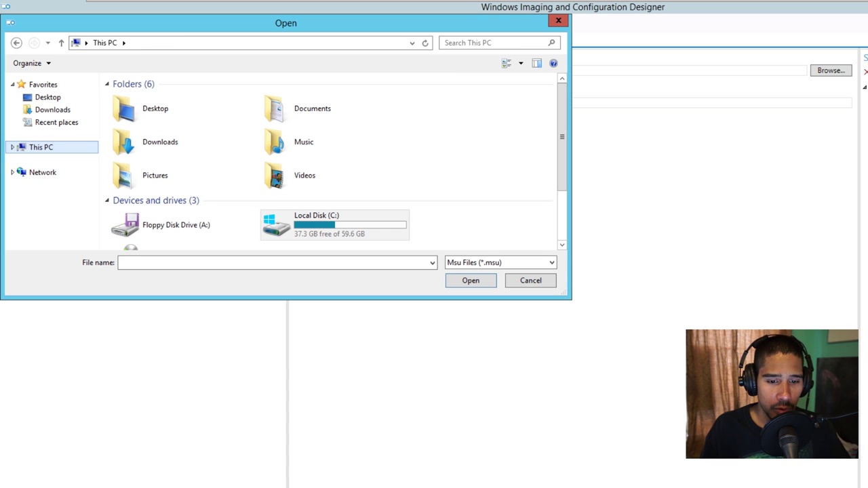
{"action": "left_click_drag", "start_coordinate": [572, 299], "coordinate": [642, 436]}
{"action": "double_click", "coordinate": [186, 251]}
{"action": "left_click", "coordinate": [145, 99]}
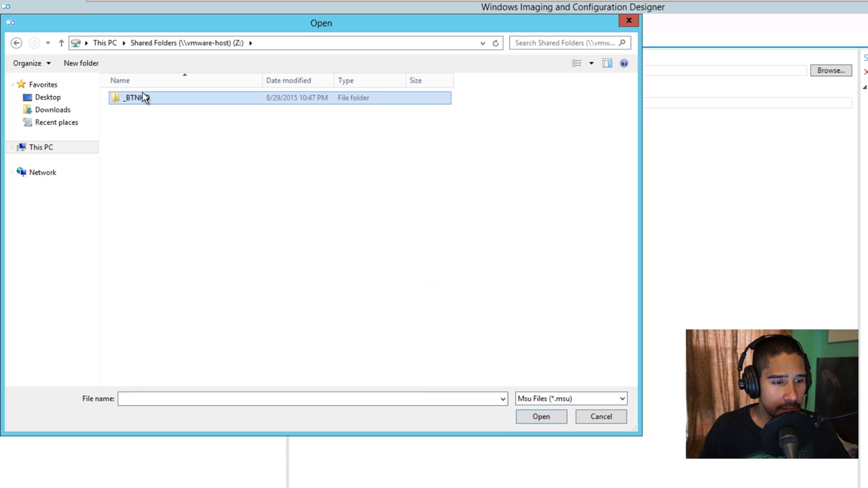
{"action": "double_click", "coordinate": [144, 98]}
{"action": "double_click", "coordinate": [158, 147]}
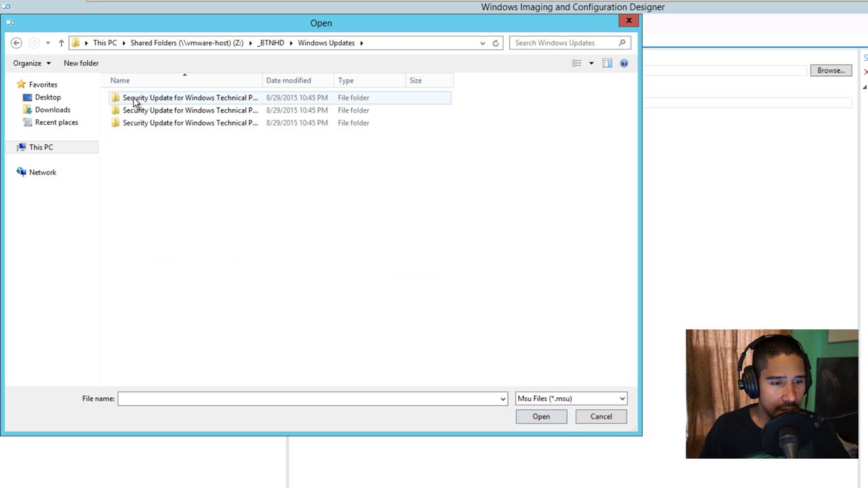
{"action": "double_click", "coordinate": [135, 99]}
{"action": "double_click", "coordinate": [211, 99]}
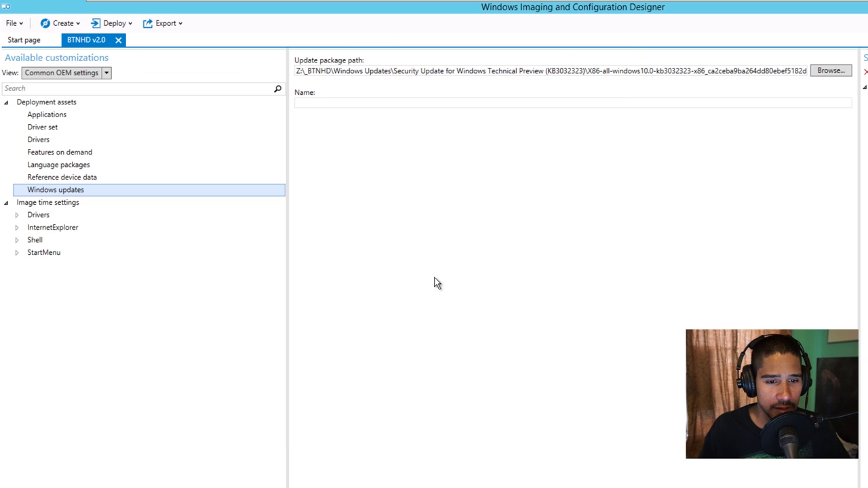
Step: Name the update package KB3032323 and add it to the Windows updates
{"action": "left_click", "coordinate": [455, 103]}
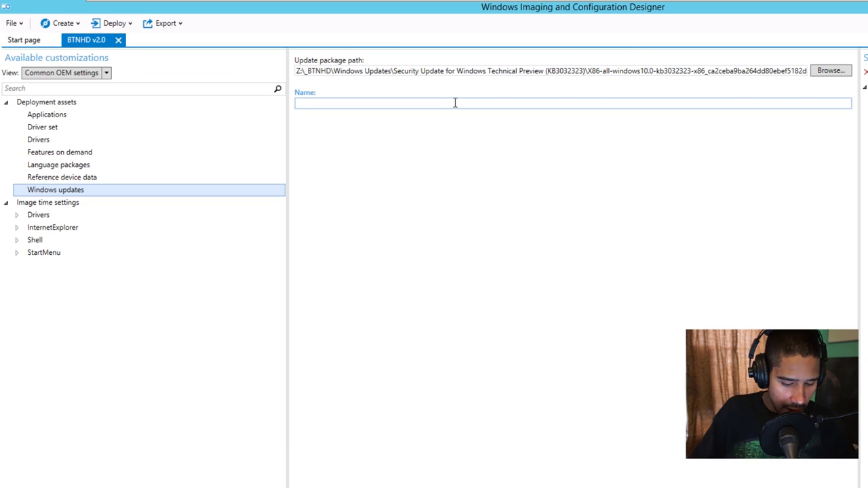
{"action": "type", "text": "KB3032323"}
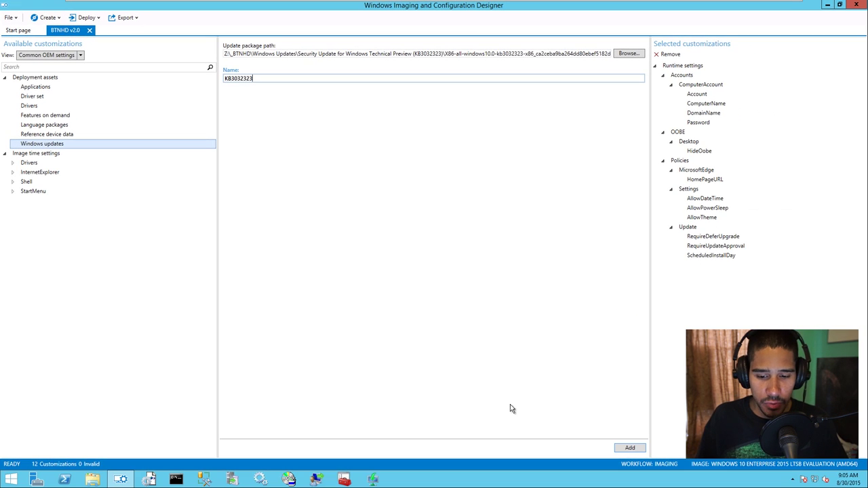
{"action": "left_click", "coordinate": [629, 448]}
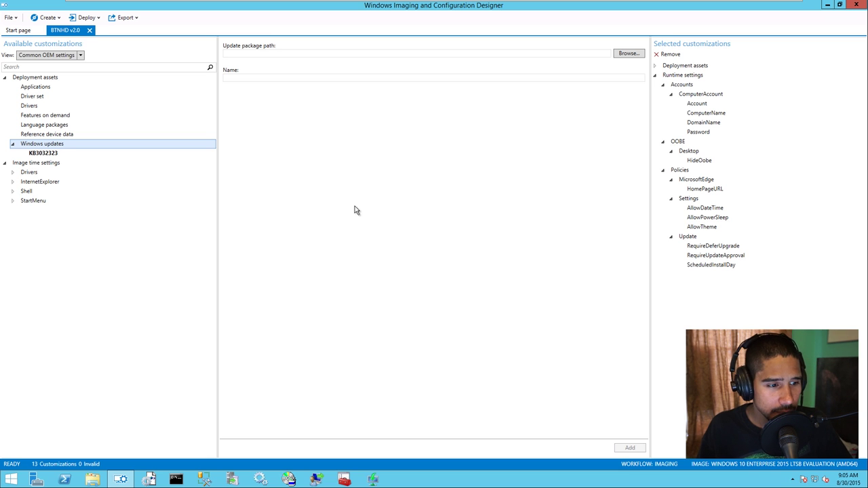
Step: Examine the Applications deployment asset and which package file type it accepts, without choosing a package
{"action": "left_click", "coordinate": [42, 88]}
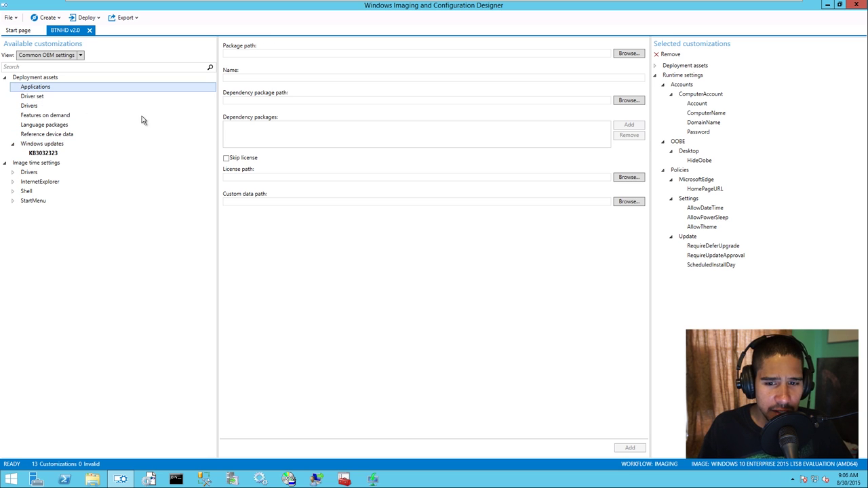
{"action": "left_click", "coordinate": [628, 54]}
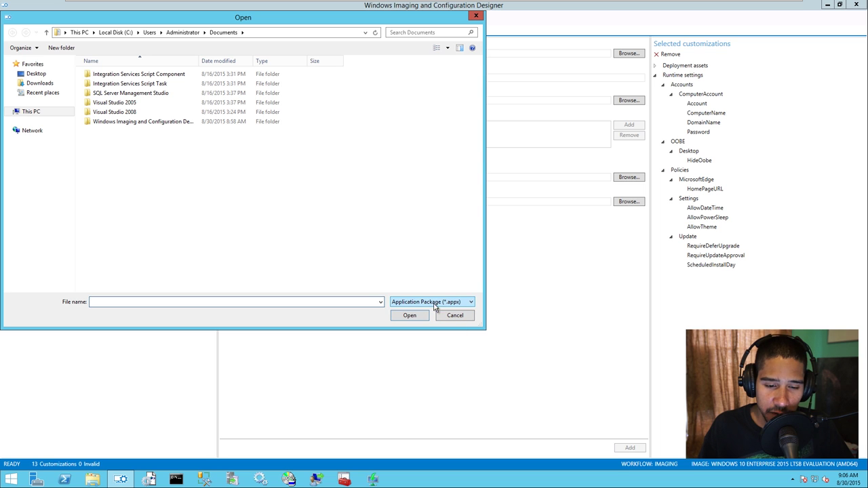
{"action": "left_click", "coordinate": [455, 316]}
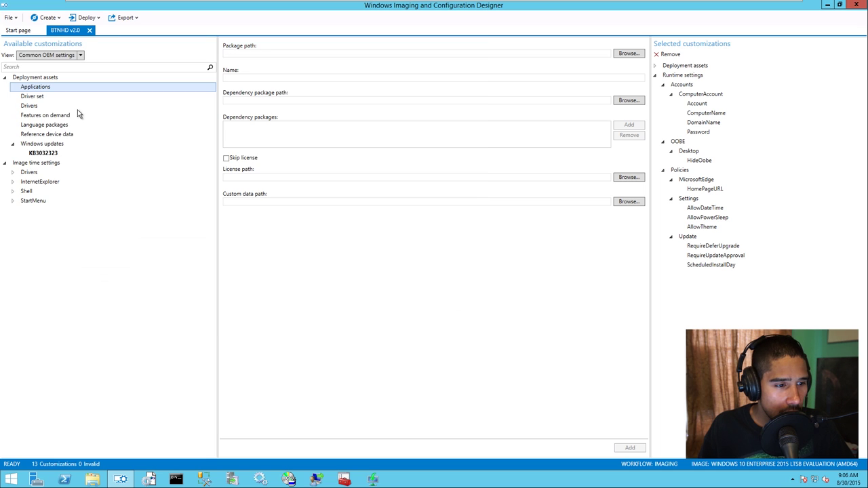
Step: Set the driver folder path of the Drivers deployment asset to Z:\_BTNHD\Drivers\BROADCOM_57XX-GIGABIT-CONTRO_A07_R296615
{"action": "left_click", "coordinate": [29, 106]}
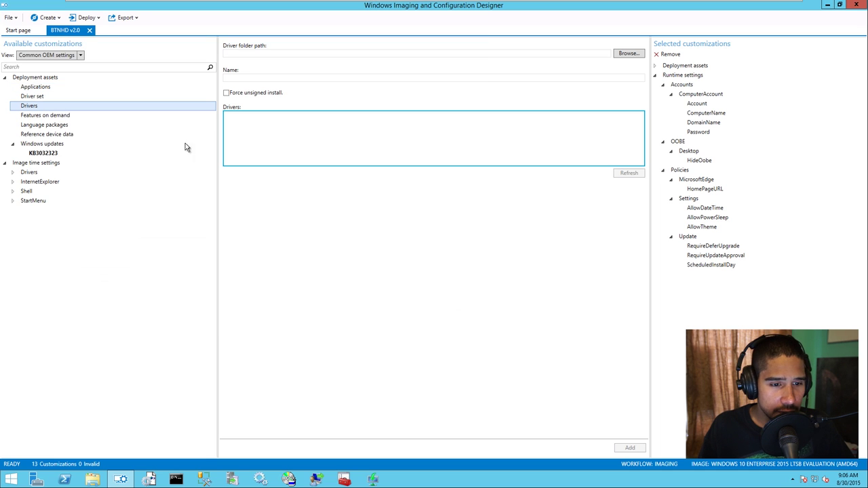
{"action": "left_click", "coordinate": [621, 55]}
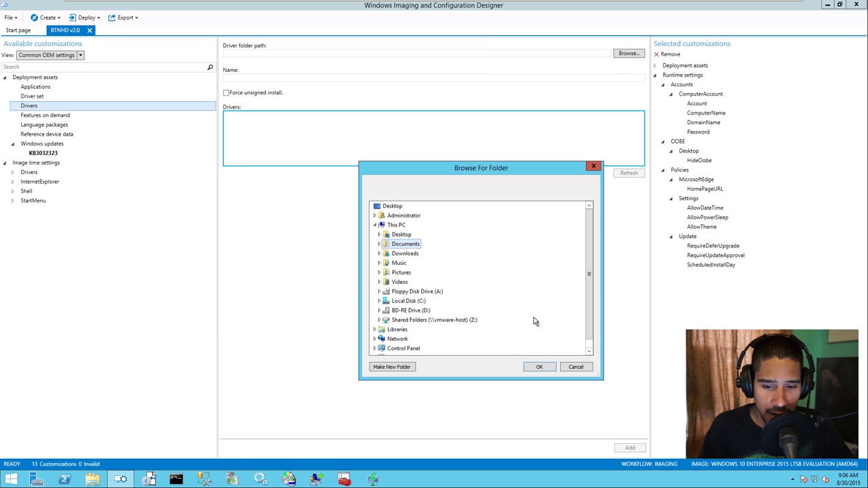
{"action": "scroll", "coordinate": [584, 314], "scroll_direction": "down", "scroll_amount": 1}
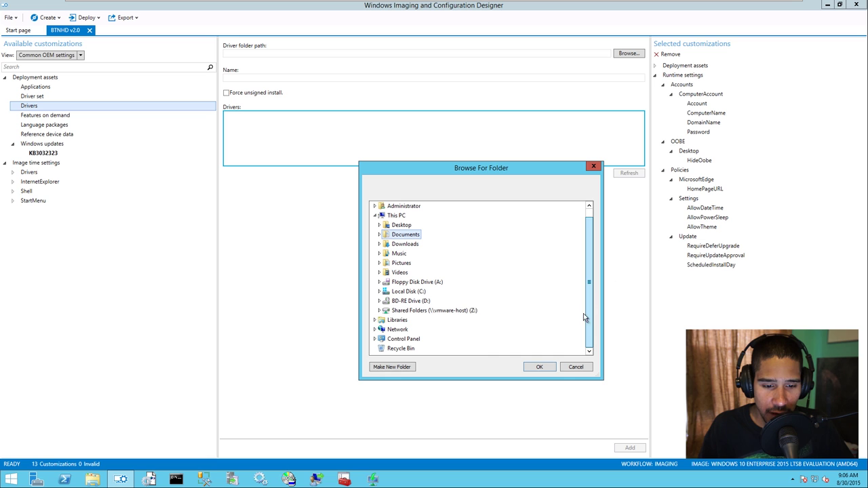
{"action": "double_click", "coordinate": [419, 312]}
{"action": "left_click_drag", "start_coordinate": [589, 294], "coordinate": [585, 313]}
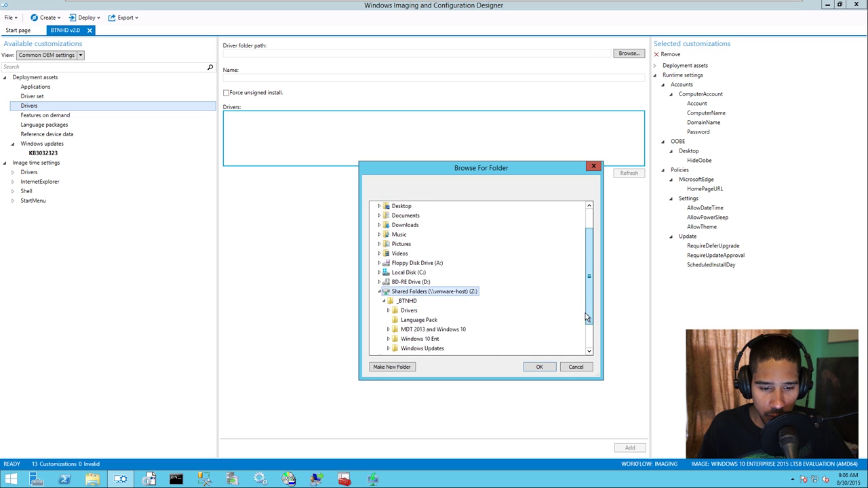
{"action": "double_click", "coordinate": [410, 302]}
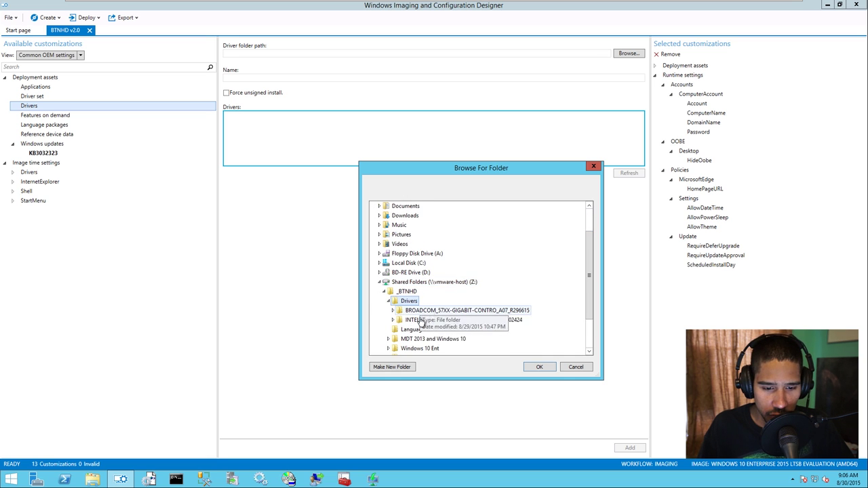
{"action": "double_click", "coordinate": [474, 313]}
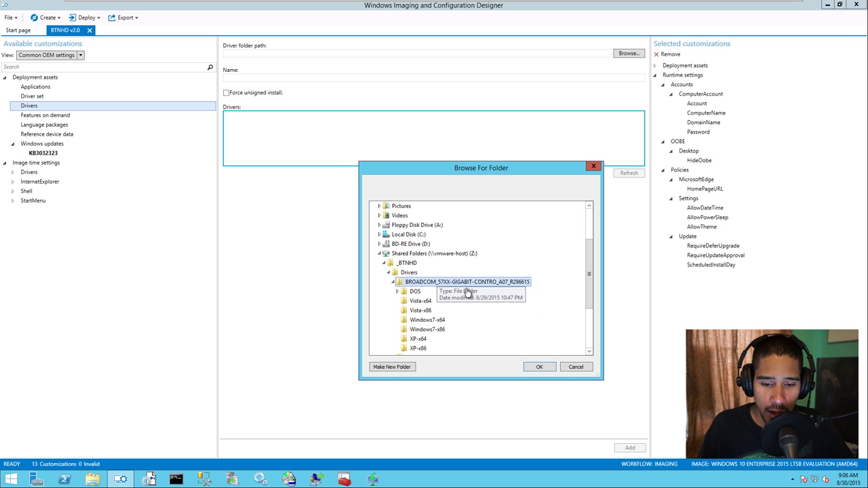
{"action": "left_click", "coordinate": [539, 366]}
Step: Name the driver package BROADCOM NIC DRIVERS, enable Force unsigned install and add it to the Drivers
{"action": "left_click", "coordinate": [256, 76]}
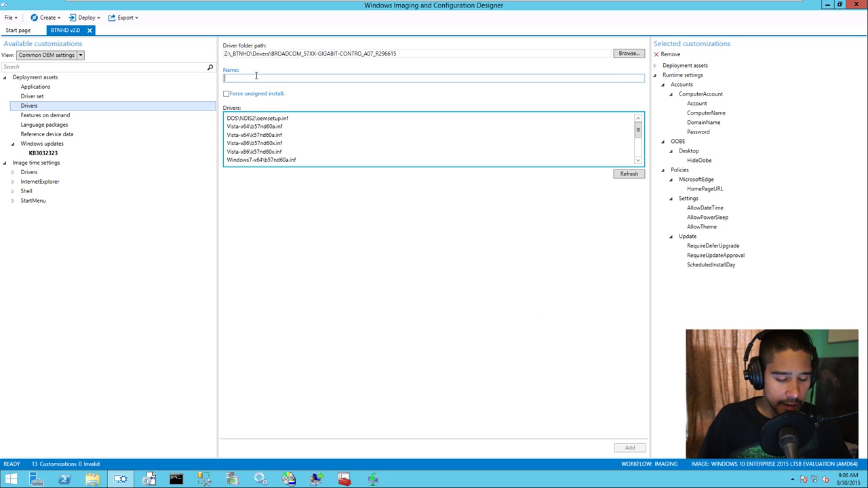
{"action": "type", "text": "BROADCOM NIC DROVER"}
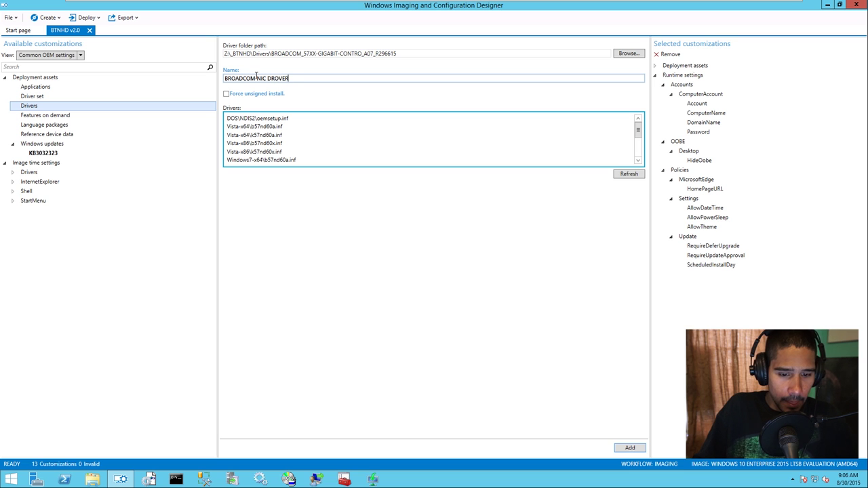
{"action": "key", "text": "BackSpace"}
{"action": "key", "text": "BackSpace"}
{"action": "key", "text": "BackSpace"}
{"action": "key", "text": "BackSpace"}
{"action": "type", "text": "IVERS"}
{"action": "left_click", "coordinate": [227, 94]}
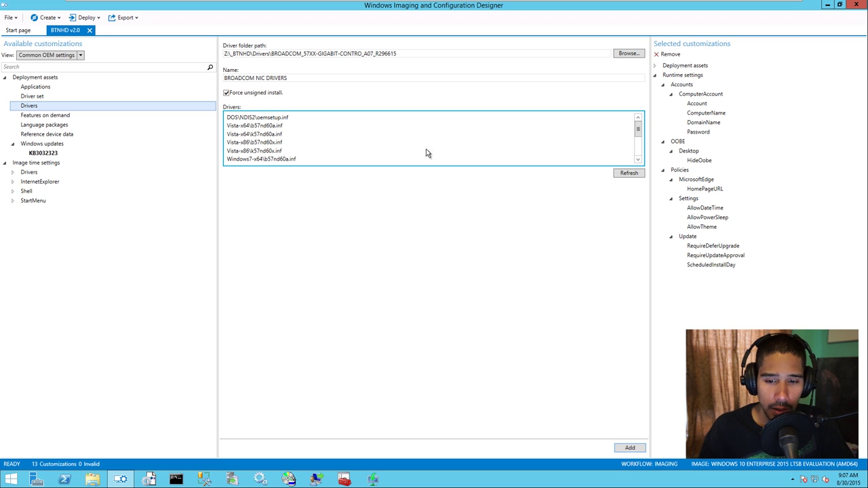
{"action": "left_click", "coordinate": [633, 445]}
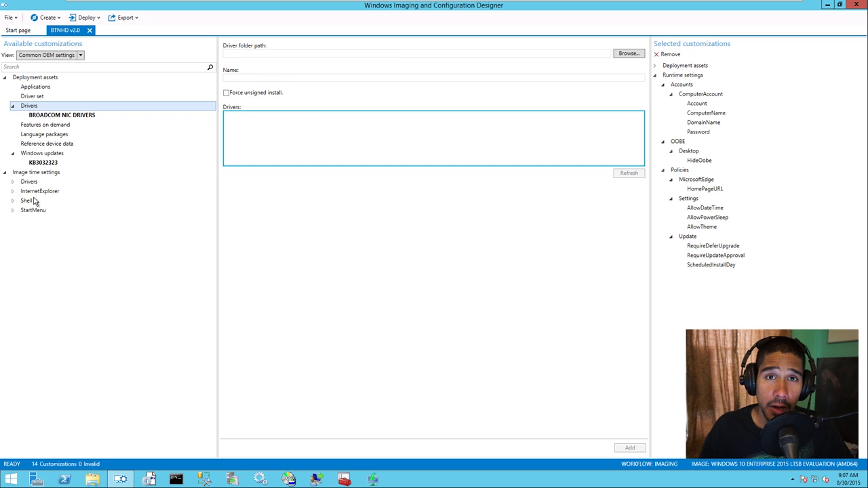
Step: Review the InternetExplorer favorites settings under Image time settings and set FavoritesOnTop to TRUE
{"action": "left_click", "coordinate": [12, 192]}
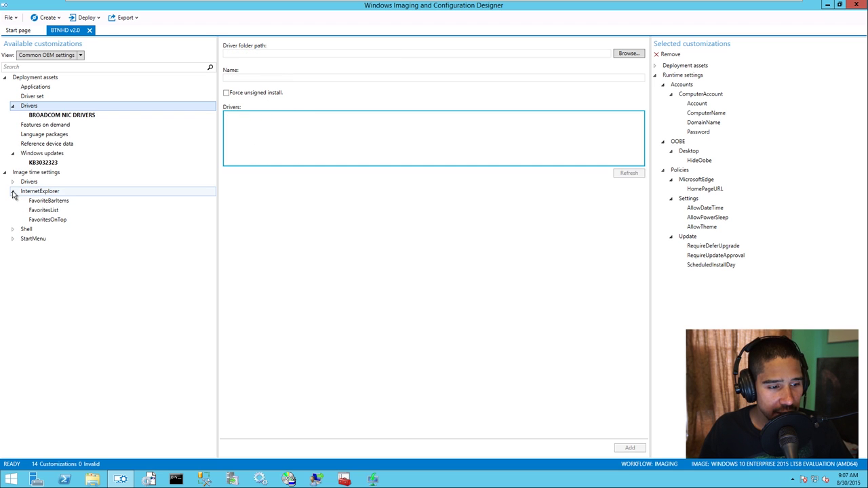
{"action": "left_click", "coordinate": [63, 204]}
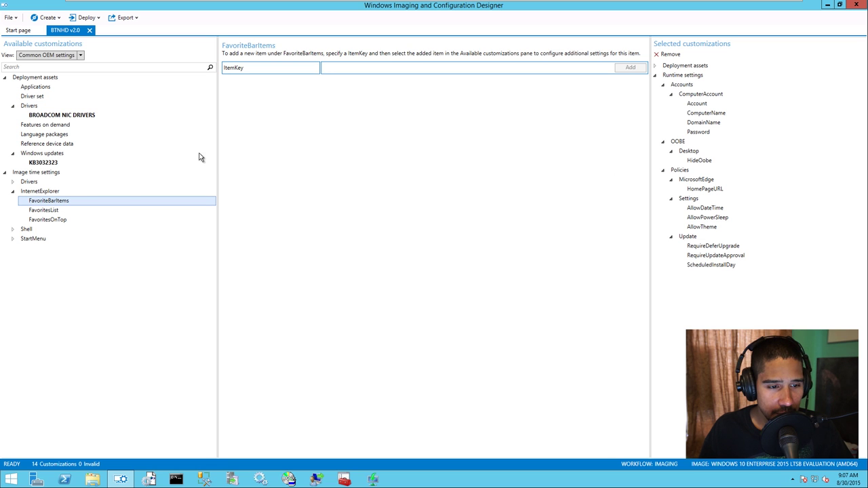
{"action": "left_click", "coordinate": [56, 210]}
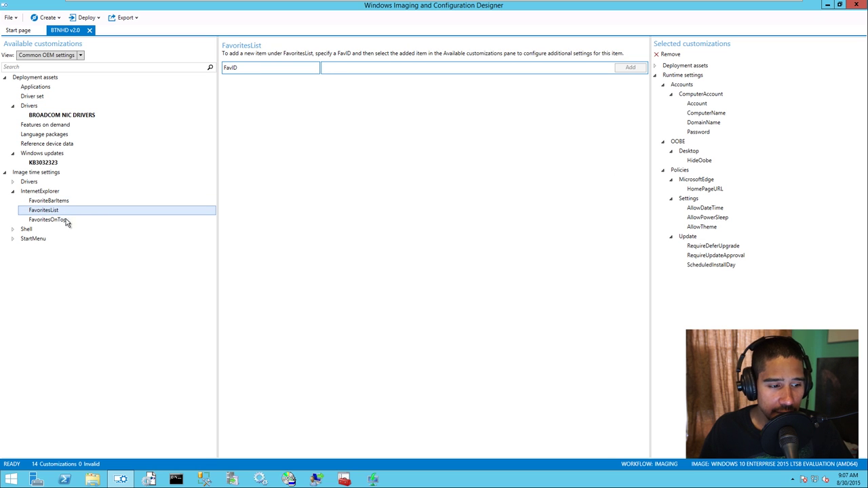
{"action": "left_click", "coordinate": [60, 222]}
{"action": "left_click", "coordinate": [470, 62]}
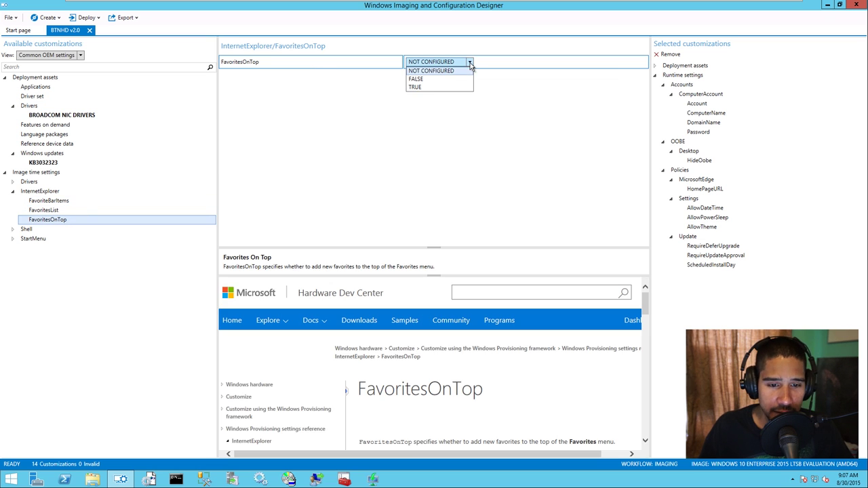
{"action": "left_click", "coordinate": [438, 89]}
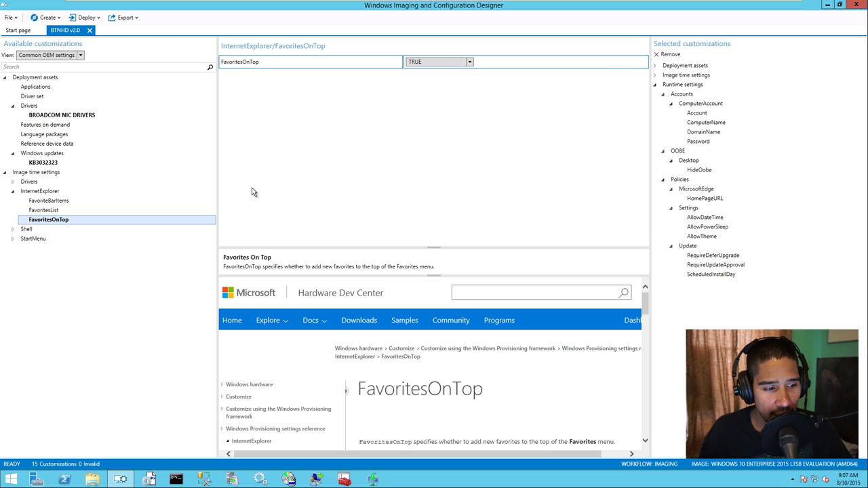
Step: Review the StartMenu settings under Image time settings and set ShowPowerButton to TRUE
{"action": "left_click", "coordinate": [12, 239]}
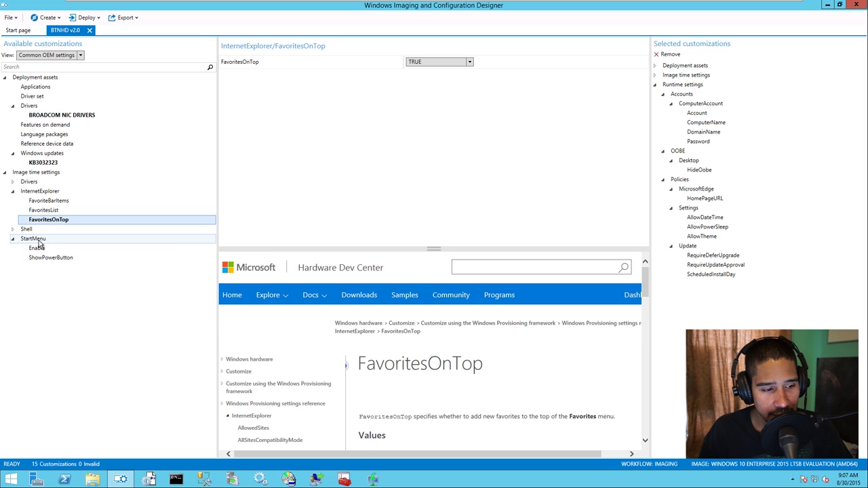
{"action": "left_click", "coordinate": [40, 250]}
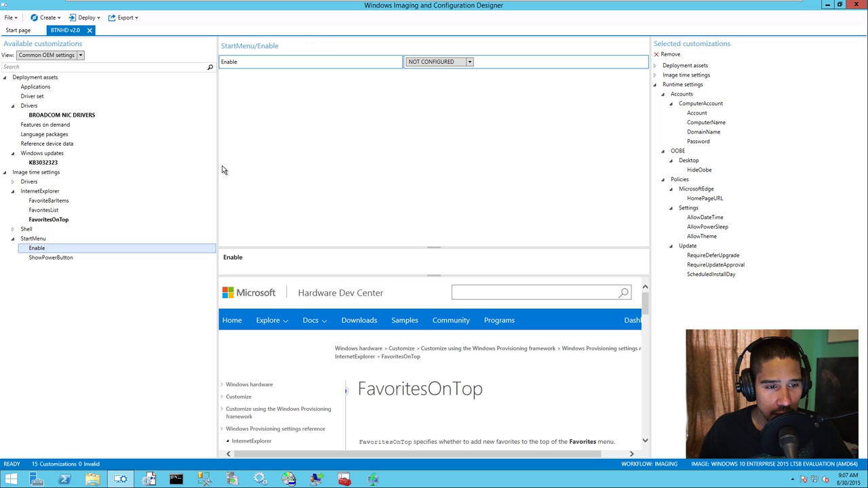
{"action": "mouse_move", "coordinate": [645, 322]}
{"action": "left_mouse_down"}
{"action": "mouse_move", "coordinate": [649, 369]}
{"action": "mouse_move", "coordinate": [649, 317]}
{"action": "left_mouse_up"}
{"action": "left_click", "coordinate": [56, 259]}
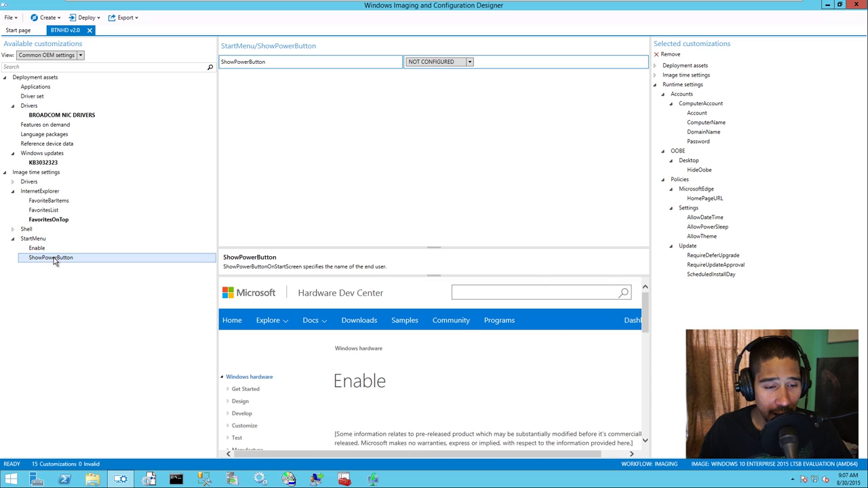
{"action": "left_click", "coordinate": [458, 65]}
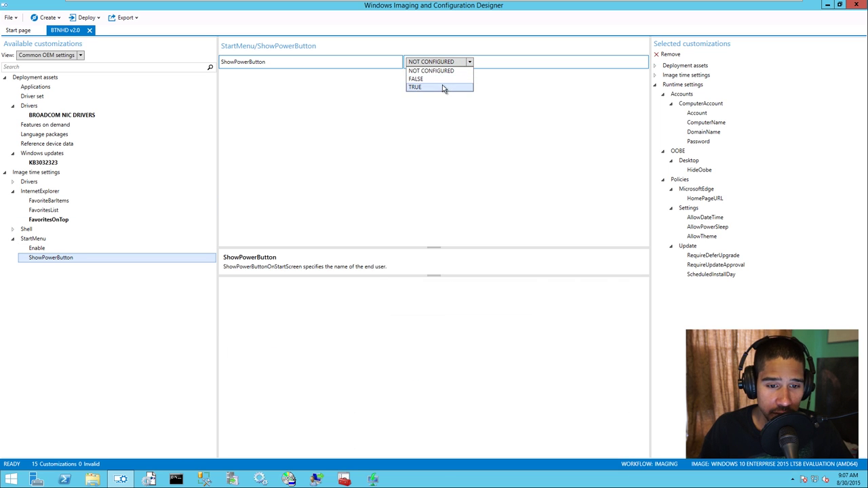
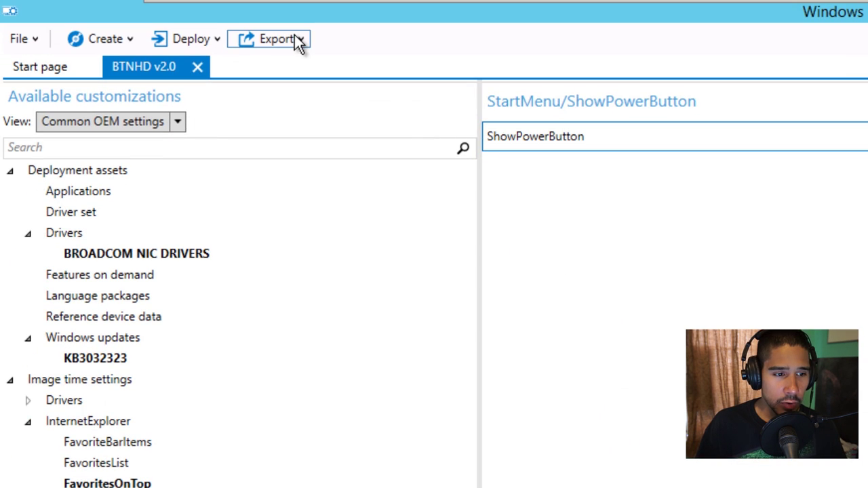
Step: Start exporting a provisioning package, keeping the name BTNHD v2.0 and owner OEM
{"action": "left_click", "coordinate": [296, 39]}
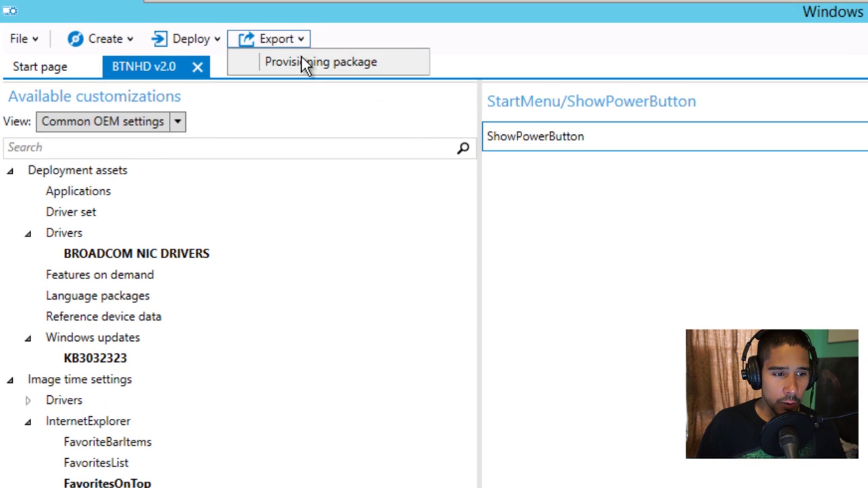
{"action": "left_click", "coordinate": [301, 62]}
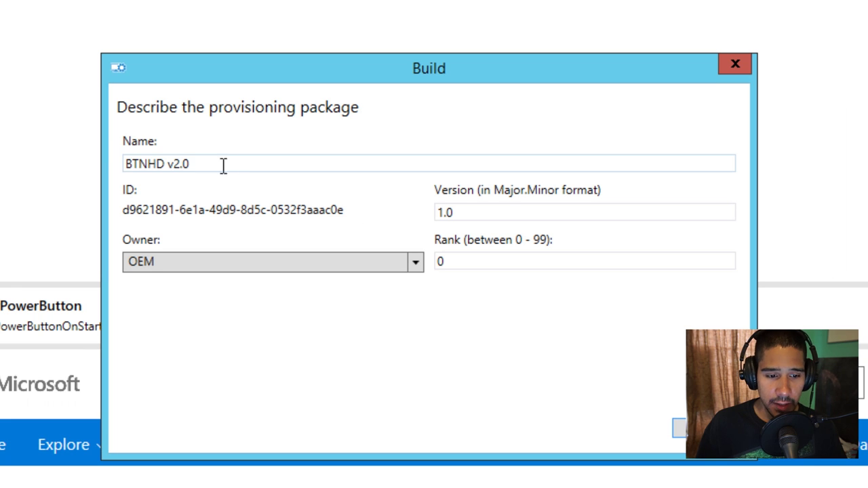
{"action": "left_click_drag", "start_coordinate": [223, 165], "coordinate": [79, 174]}
{"action": "key", "text": "Return"}
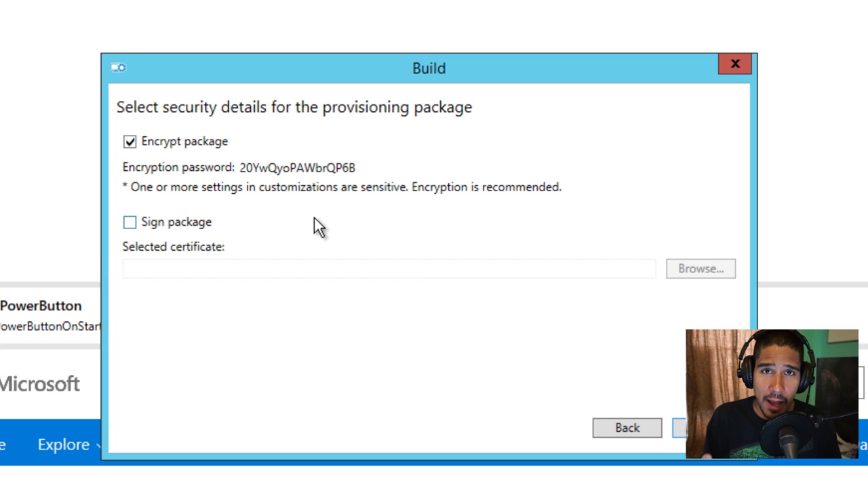
Step: Disable encryption for the provisioning package, leave it unsigned and proceed to the save location
{"action": "left_click", "coordinate": [190, 145]}
{"action": "left_click", "coordinate": [199, 143]}
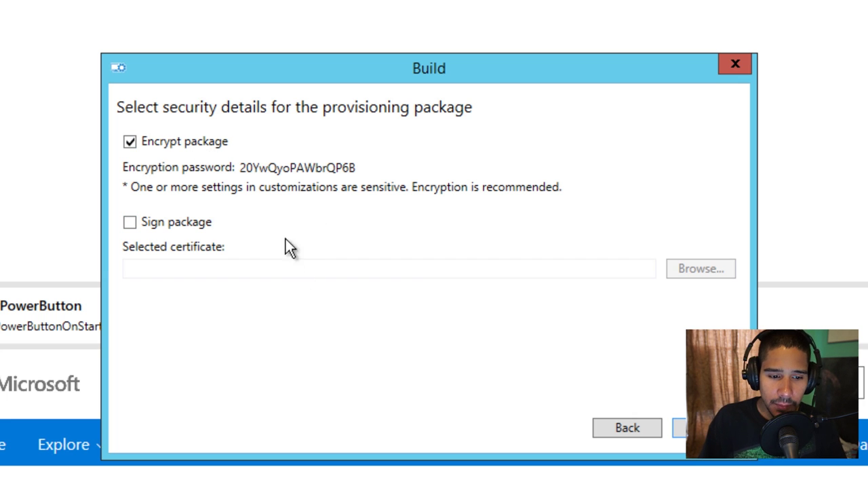
{"action": "double_click", "coordinate": [305, 167]}
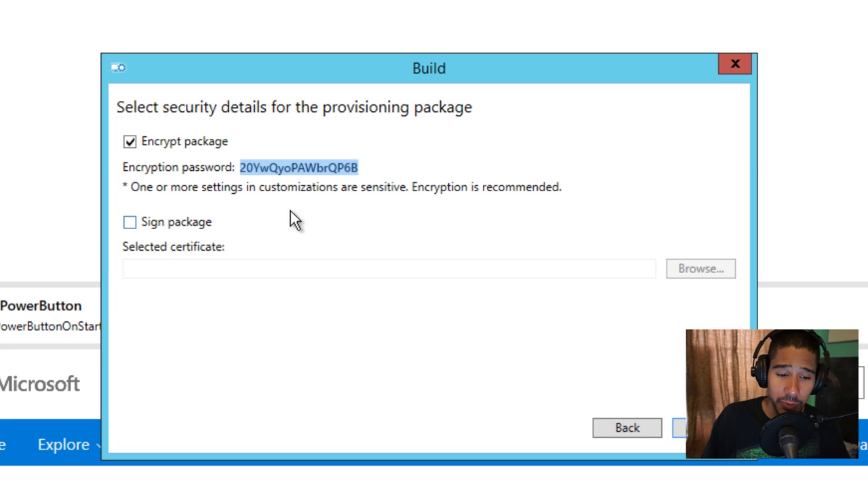
{"action": "left_click", "coordinate": [167, 141]}
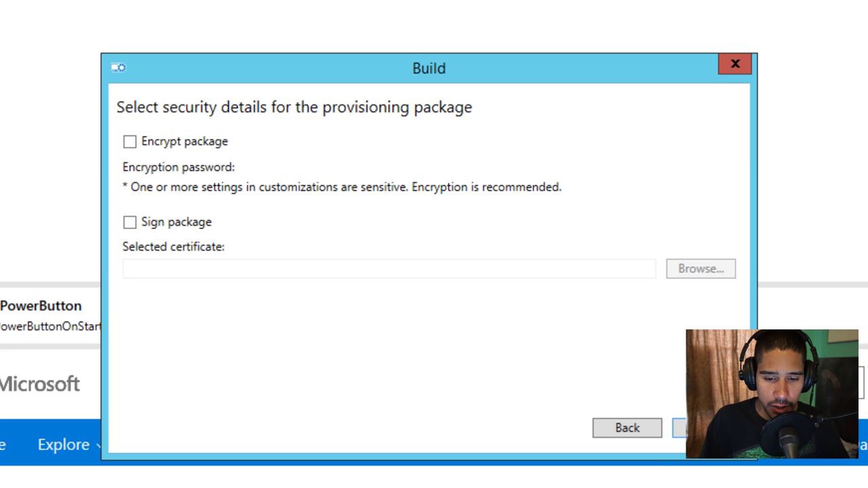
{"action": "left_click", "coordinate": [680, 428]}
{"action": "left_click", "coordinate": [632, 430]}
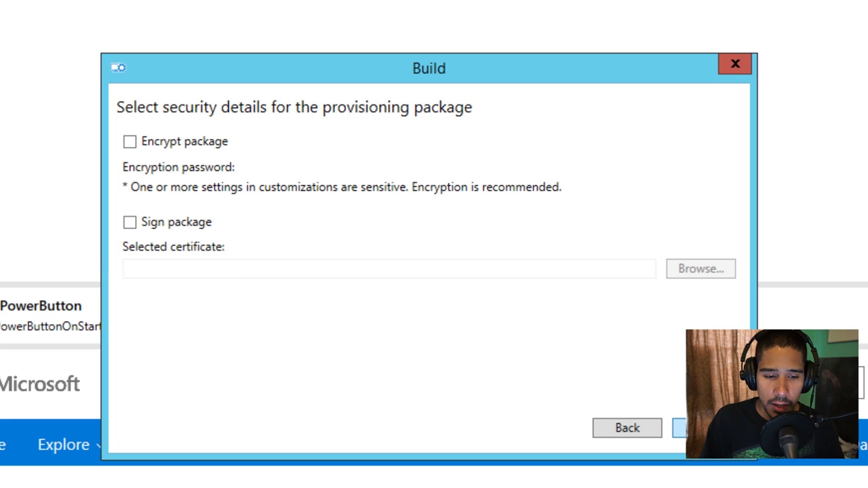
{"action": "left_click", "coordinate": [709, 428]}
Step: Keep the default save path for BTNHD v2.0.ppkg, build the provisioning package and finish the export
{"action": "left_click_drag", "start_coordinate": [184, 147], "coordinate": [678, 150]}
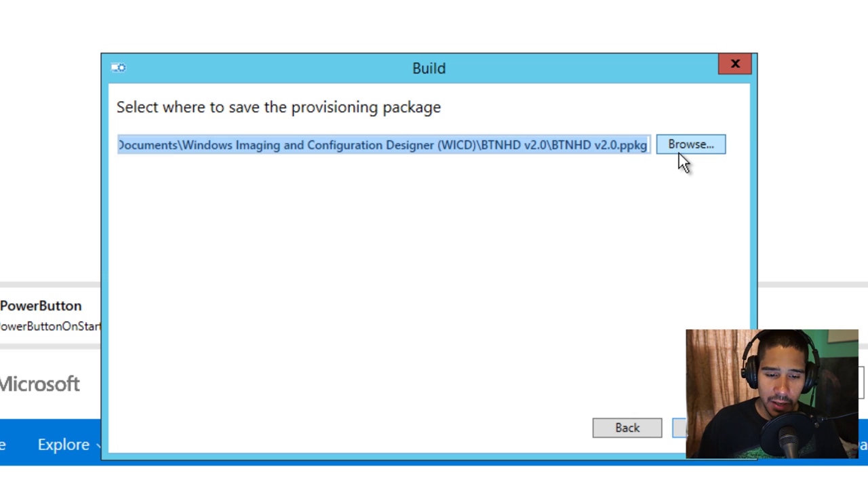
{"action": "left_click", "coordinate": [678, 427]}
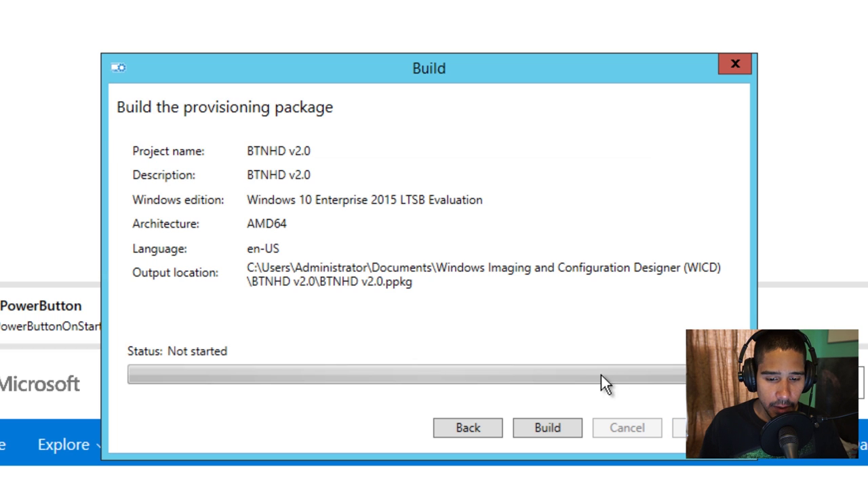
{"action": "left_click", "coordinate": [546, 427]}
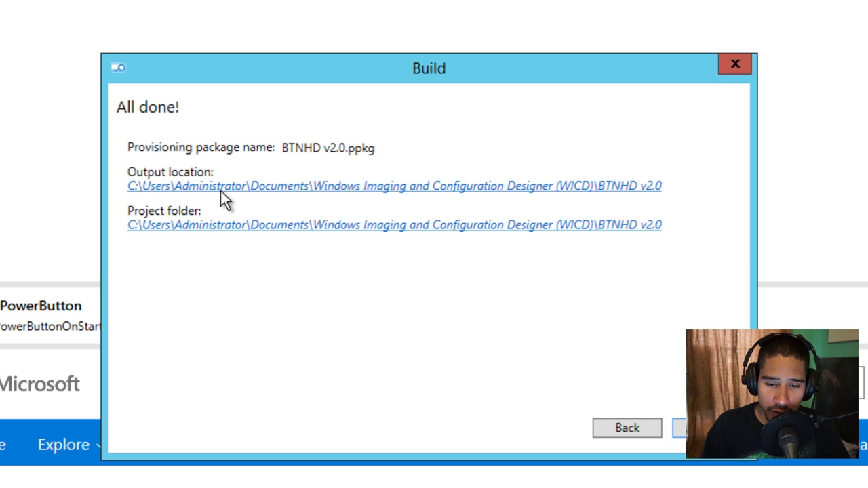
{"action": "left_click", "coordinate": [722, 431]}
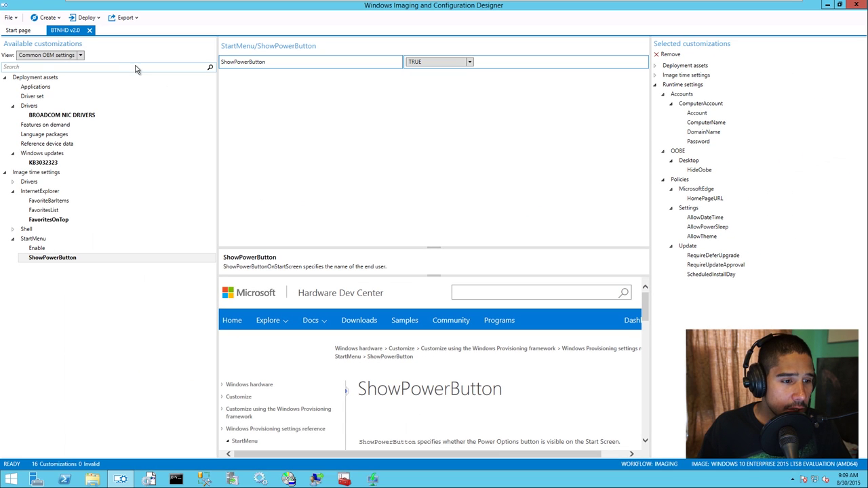
Step: Start a production media build in WIM format and go through the Compact OS options, leaving audit mode boot disabled
{"action": "left_click", "coordinate": [58, 18]}
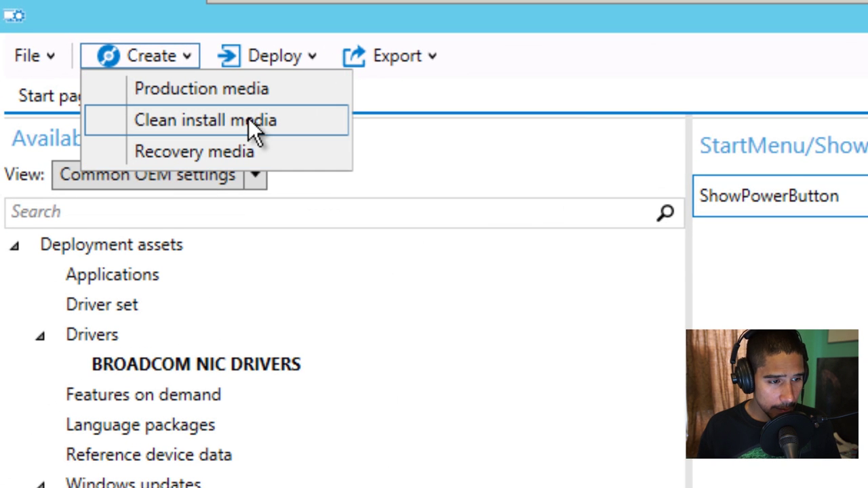
{"action": "left_click", "coordinate": [243, 90]}
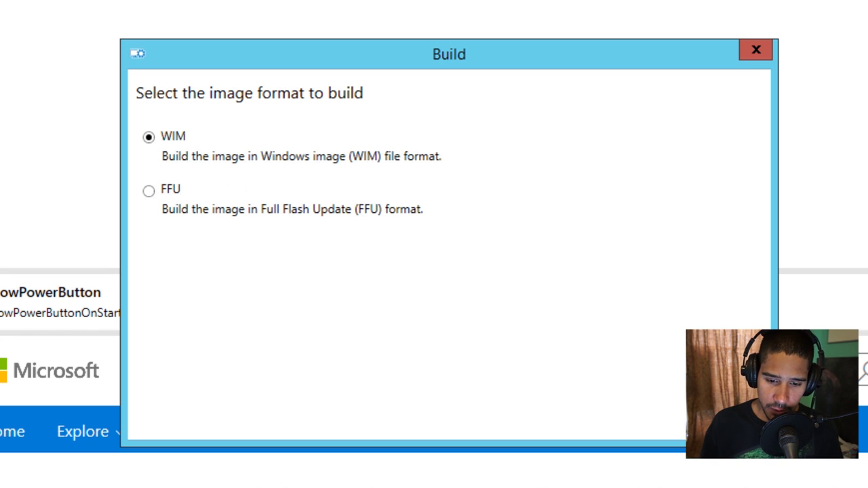
{"action": "left_click", "coordinate": [722, 414]}
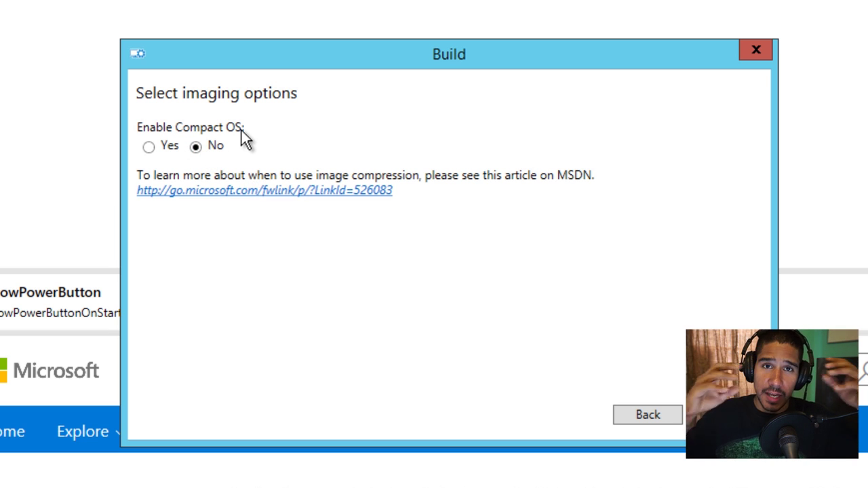
{"action": "left_click", "coordinate": [141, 146]}
{"action": "left_click", "coordinate": [719, 414]}
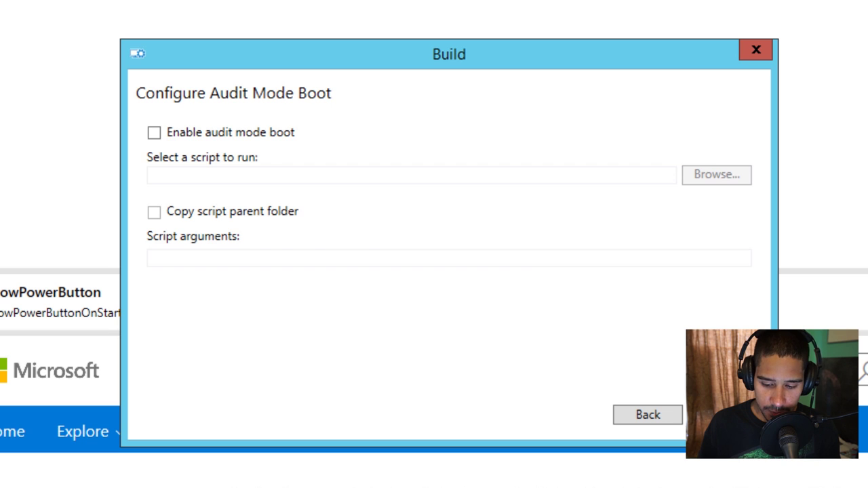
{"action": "key", "text": "Return"}
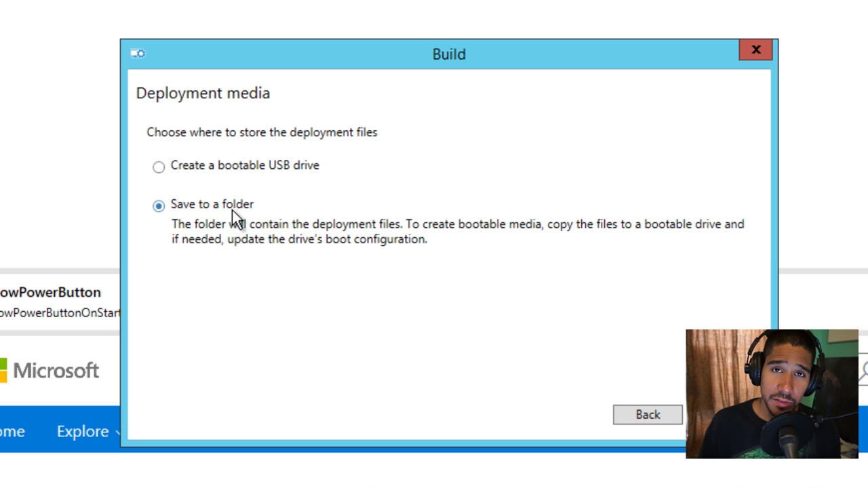
Step: Choose saving the deployment files to a folder rather than creating a bootable USB drive
{"action": "left_click", "coordinate": [269, 166]}
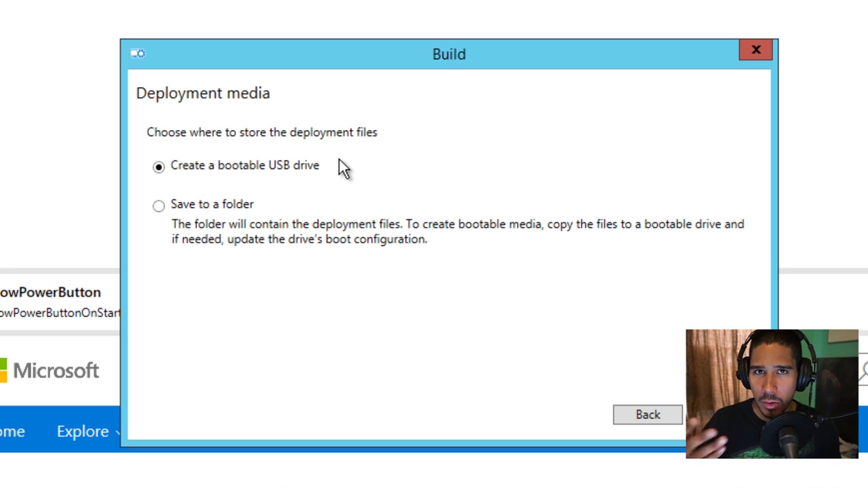
{"action": "left_click", "coordinate": [224, 203]}
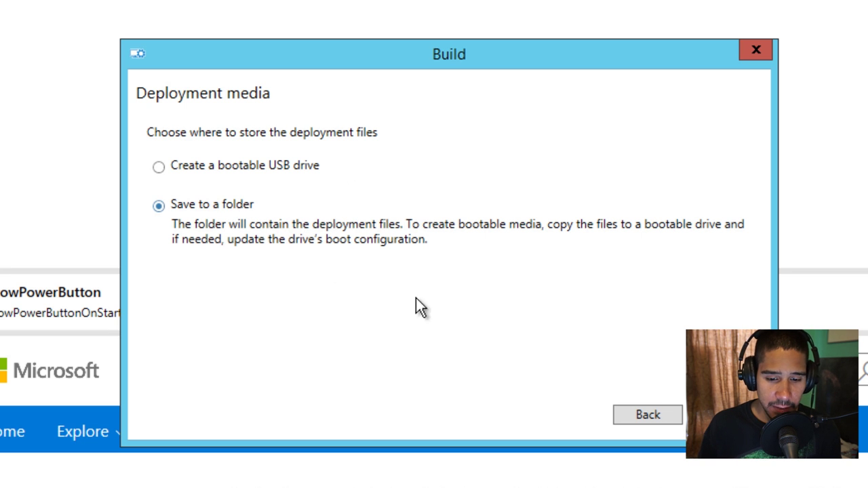
{"action": "left_click", "coordinate": [719, 414]}
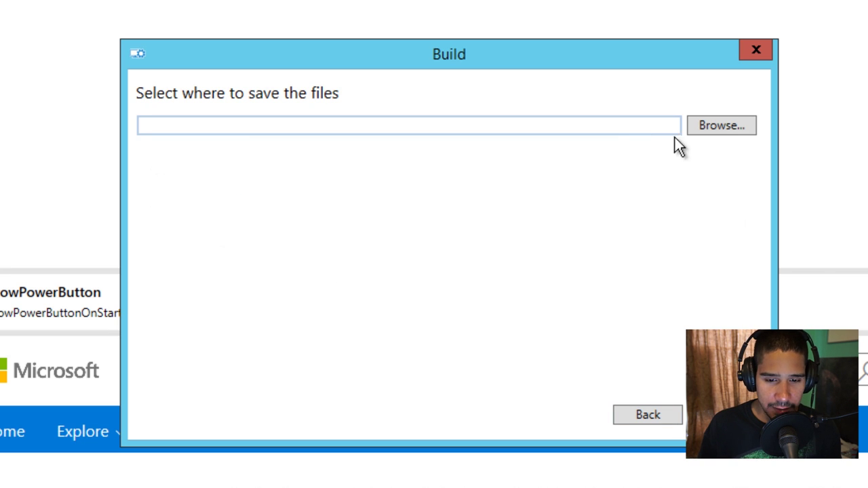
Step: Set the output folder to C:\ICD Images\BTNHD v2.0, build the Windows image and finish the wizard
{"action": "left_click", "coordinate": [710, 132]}
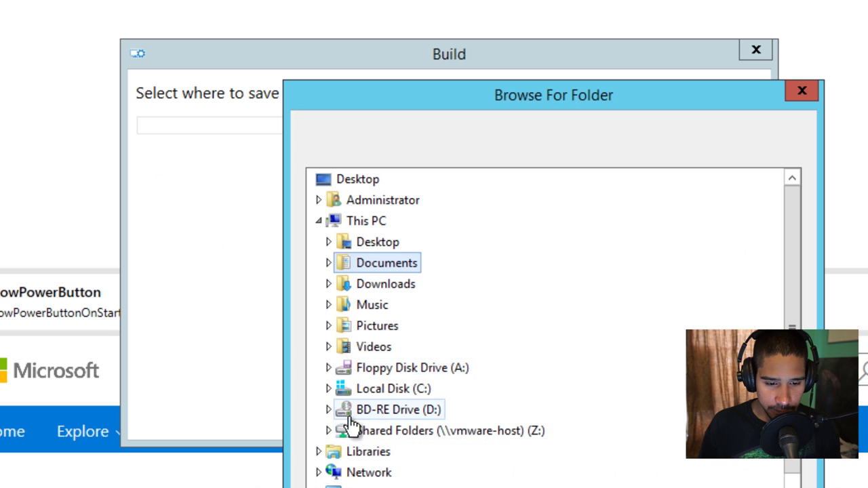
{"action": "left_click", "coordinate": [329, 388]}
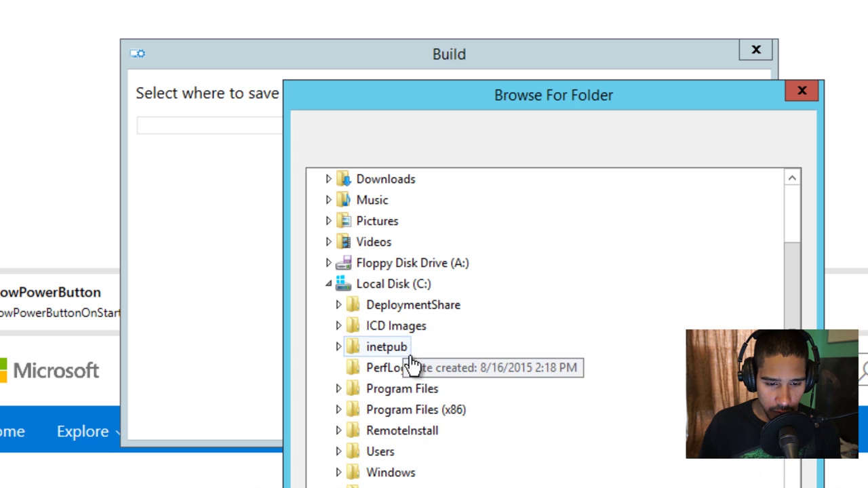
{"action": "double_click", "coordinate": [400, 328]}
{"action": "left_click", "coordinate": [410, 367]}
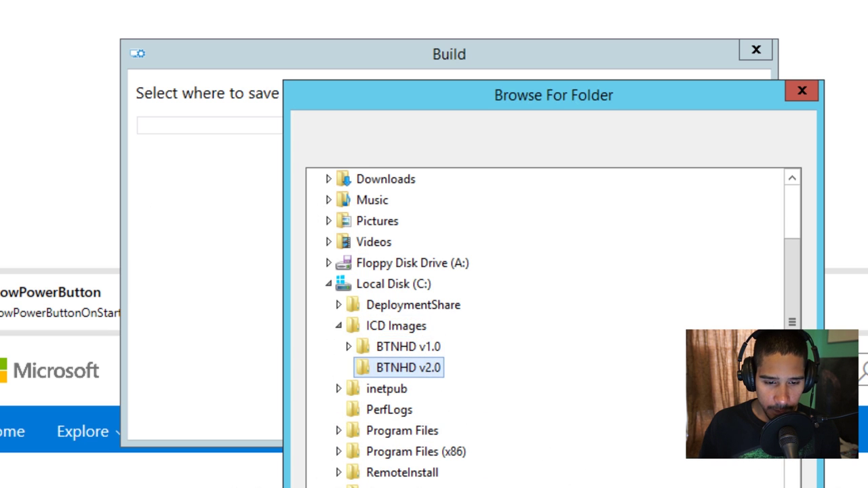
{"action": "key", "text": "Return"}
{"action": "left_click", "coordinate": [724, 415]}
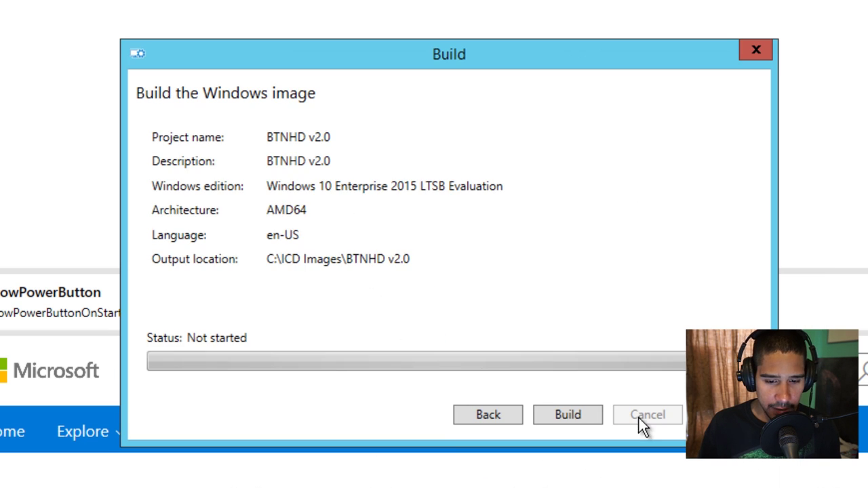
{"action": "left_click", "coordinate": [559, 419]}
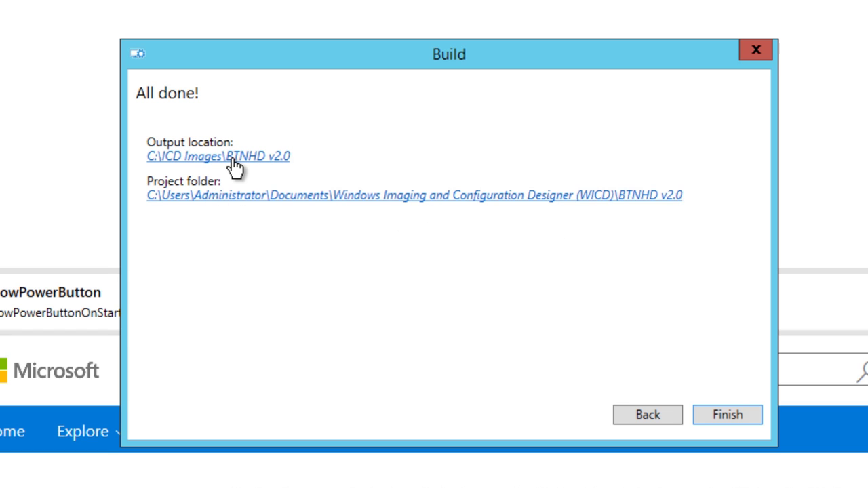
{"action": "left_click", "coordinate": [727, 414]}
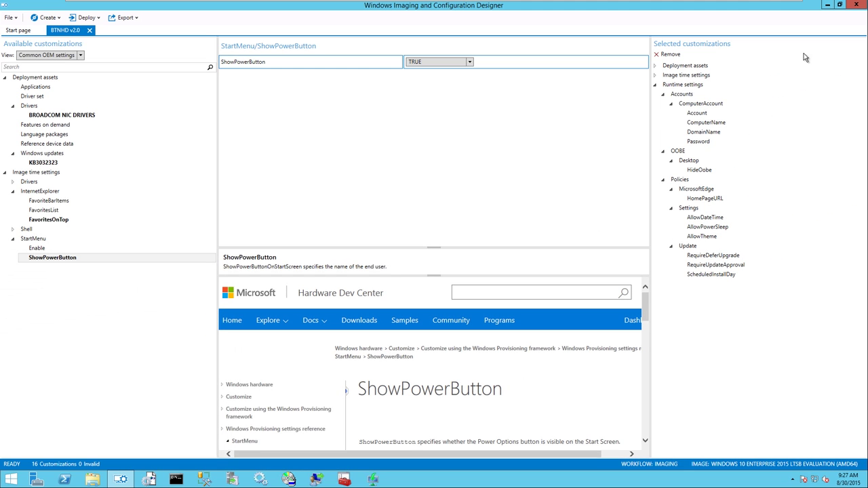
Step: Switch to File Explorer and examine the generated files in C:\ICD Images\BTNHD v2.0, including its sources folder
{"action": "left_click", "coordinate": [828, 9]}
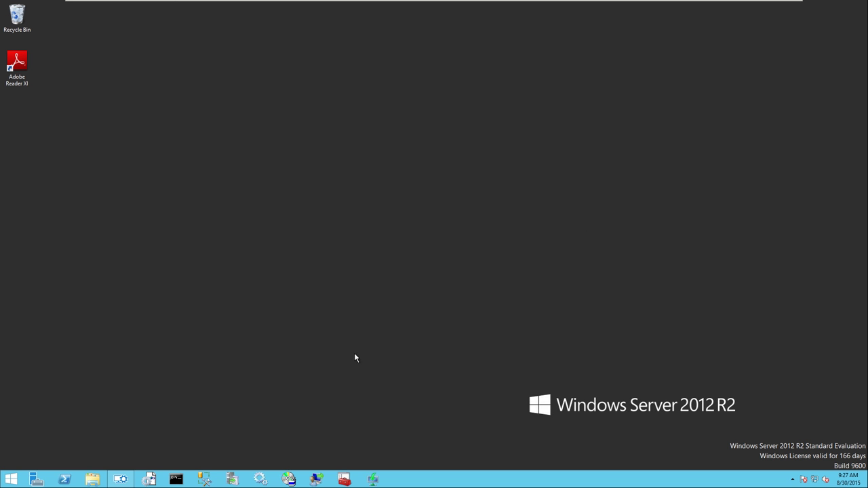
{"action": "left_click", "coordinate": [90, 481]}
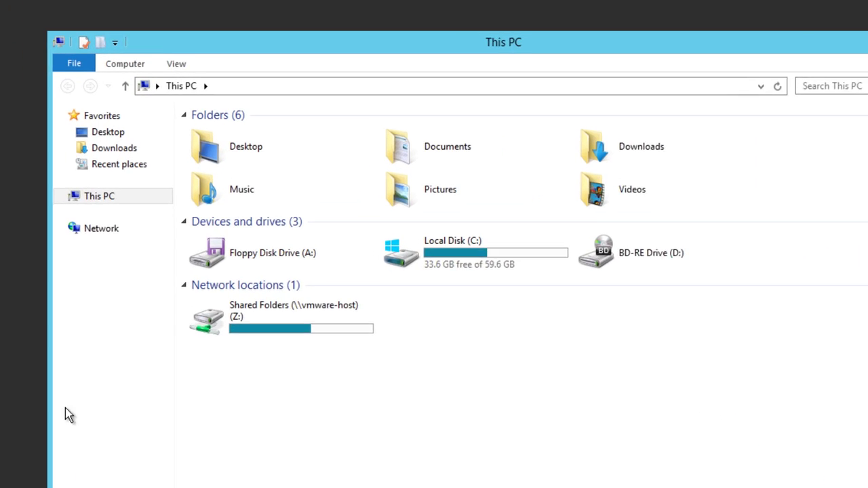
{"action": "double_click", "coordinate": [486, 268]}
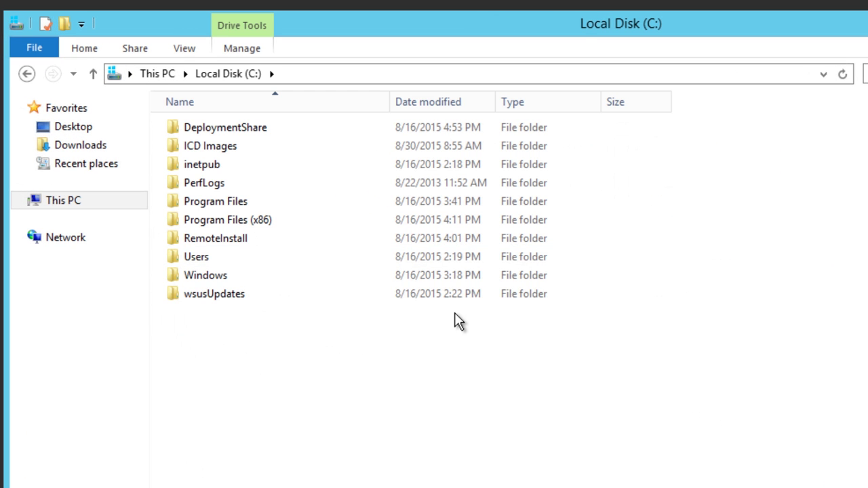
{"action": "double_click", "coordinate": [200, 151]}
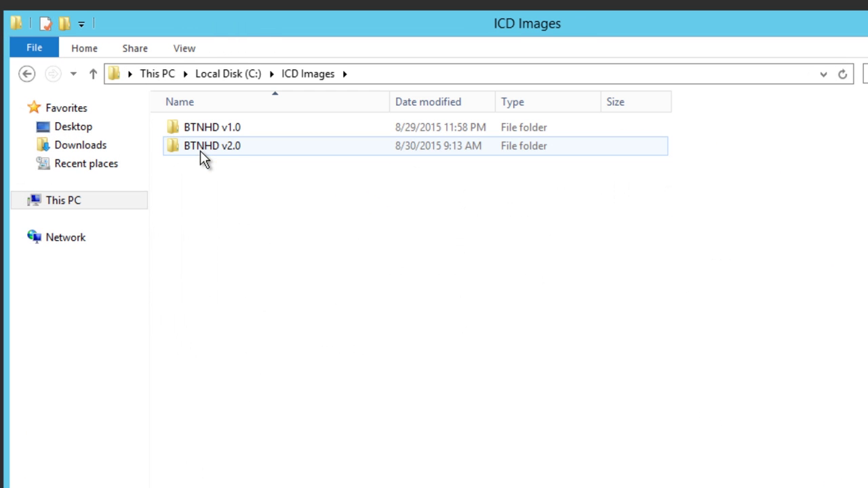
{"action": "double_click", "coordinate": [224, 145]}
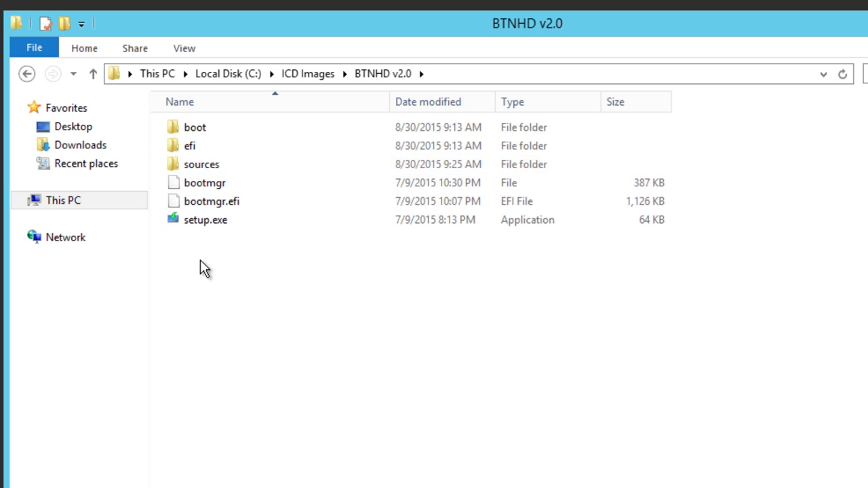
{"action": "double_click", "coordinate": [200, 164]}
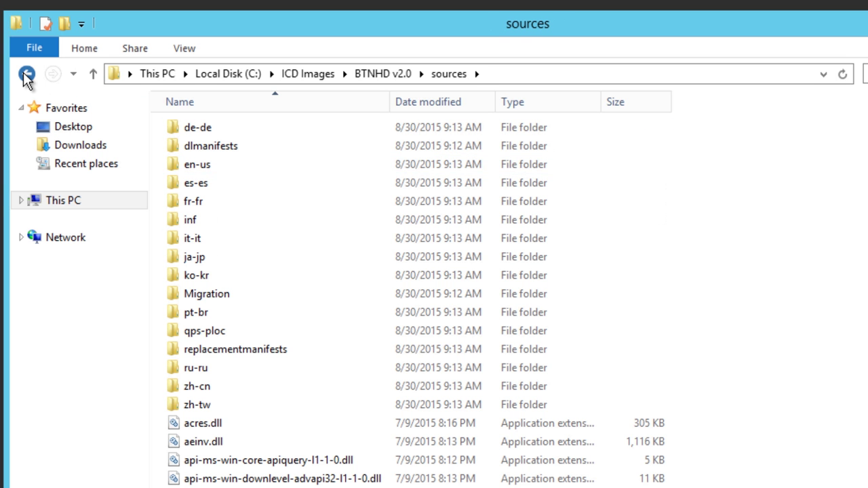
{"action": "left_click", "coordinate": [26, 73]}
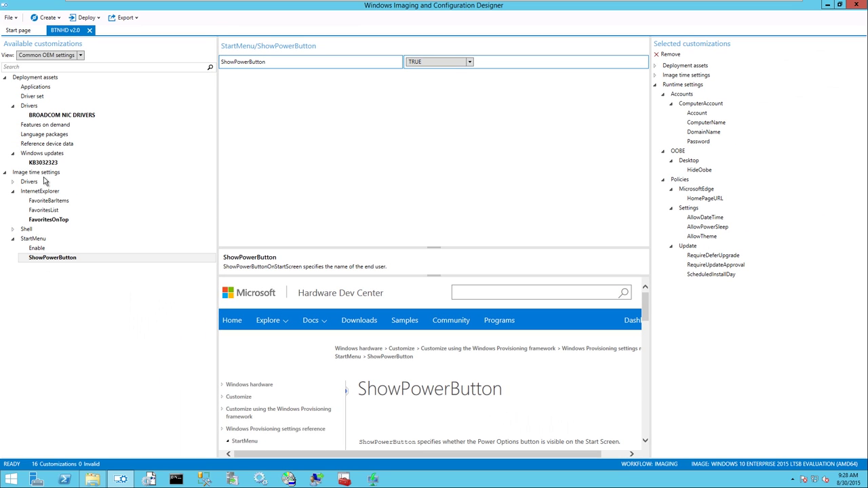
Step: In Windows Imaging and Configuration Designer, show the Common IT Pro settings and examine the ConnectivityProfiles options
{"action": "left_click", "coordinate": [55, 136]}
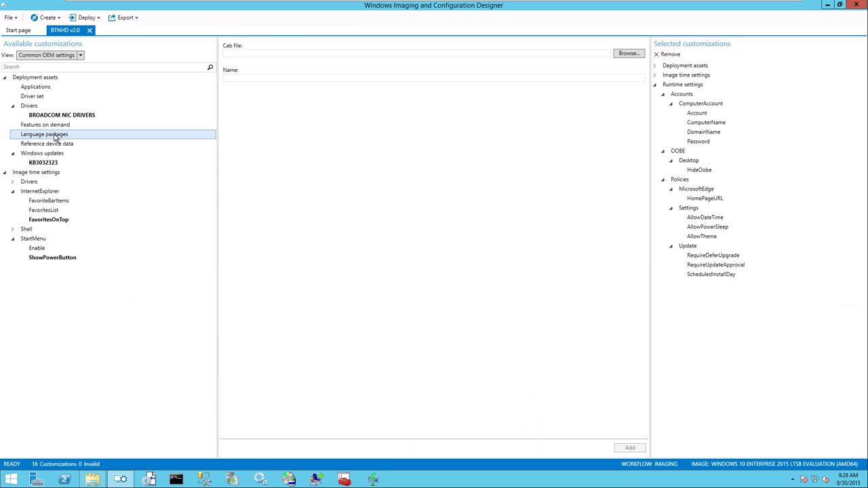
{"action": "left_click", "coordinate": [56, 62]}
{"action": "left_click", "coordinate": [52, 82]}
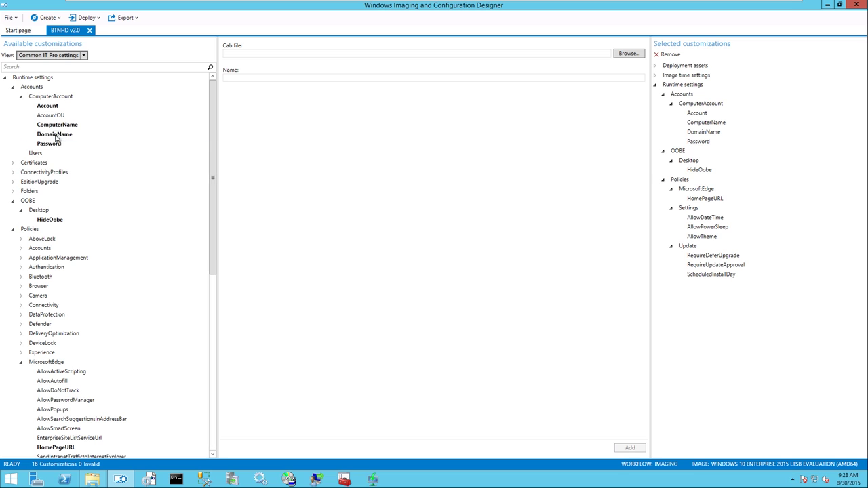
{"action": "left_click", "coordinate": [49, 173]}
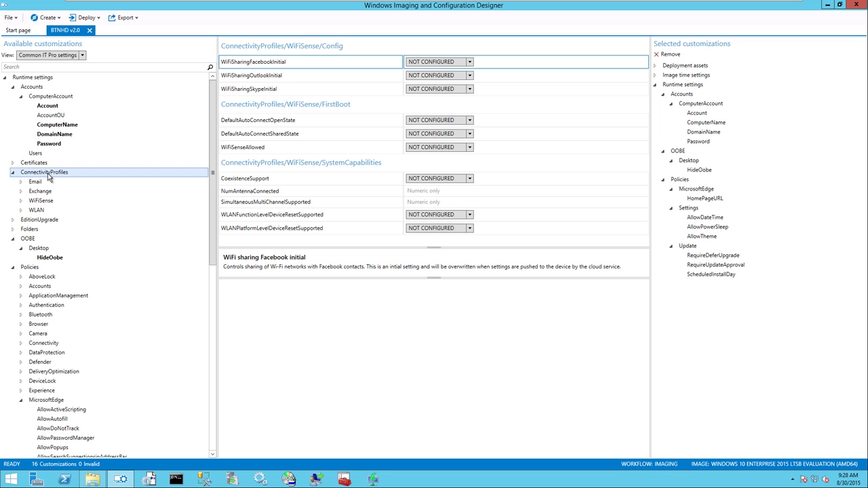